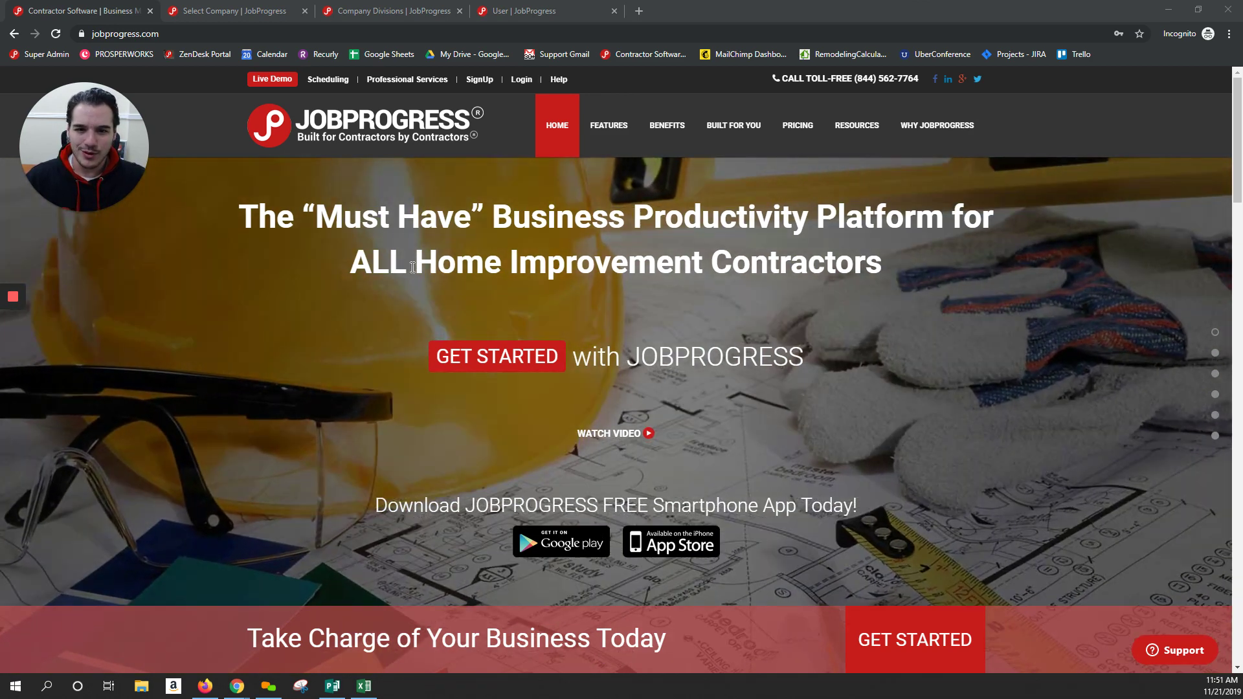
Switch to the 'Select Company | JobProgress' browser tab listing the available companies
key(ctrl+Tab)
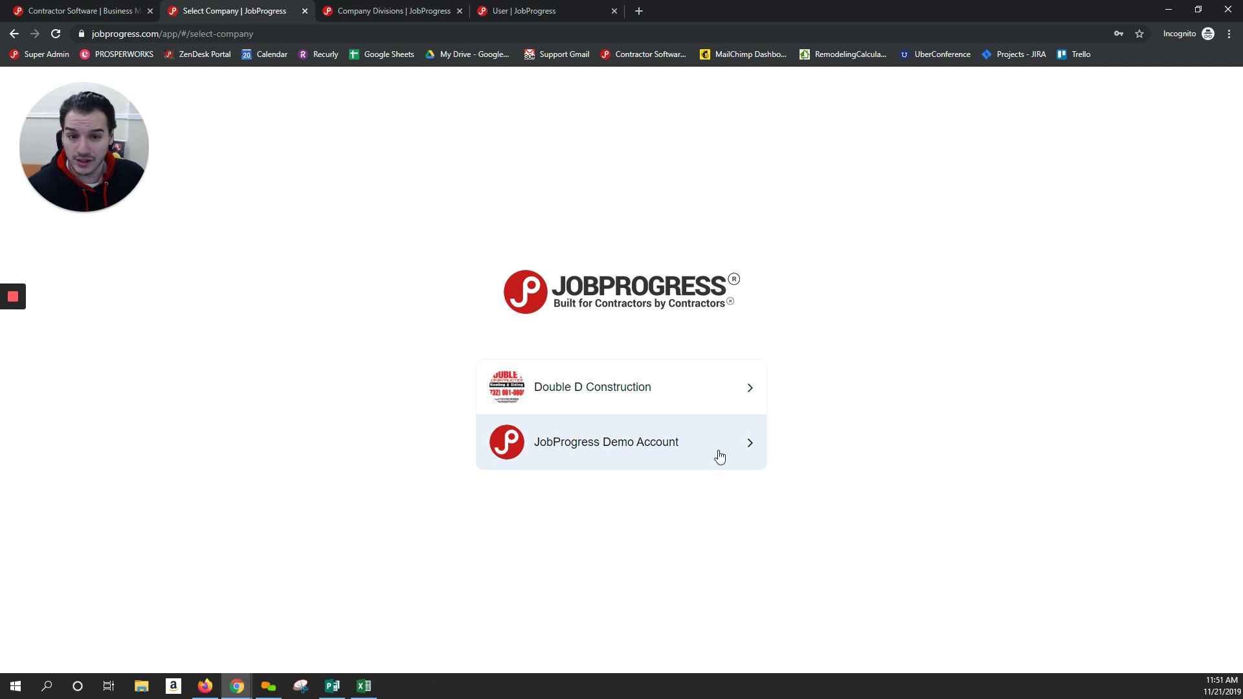
Enter the Double D Construction company and open its workcenter
click(651, 390)
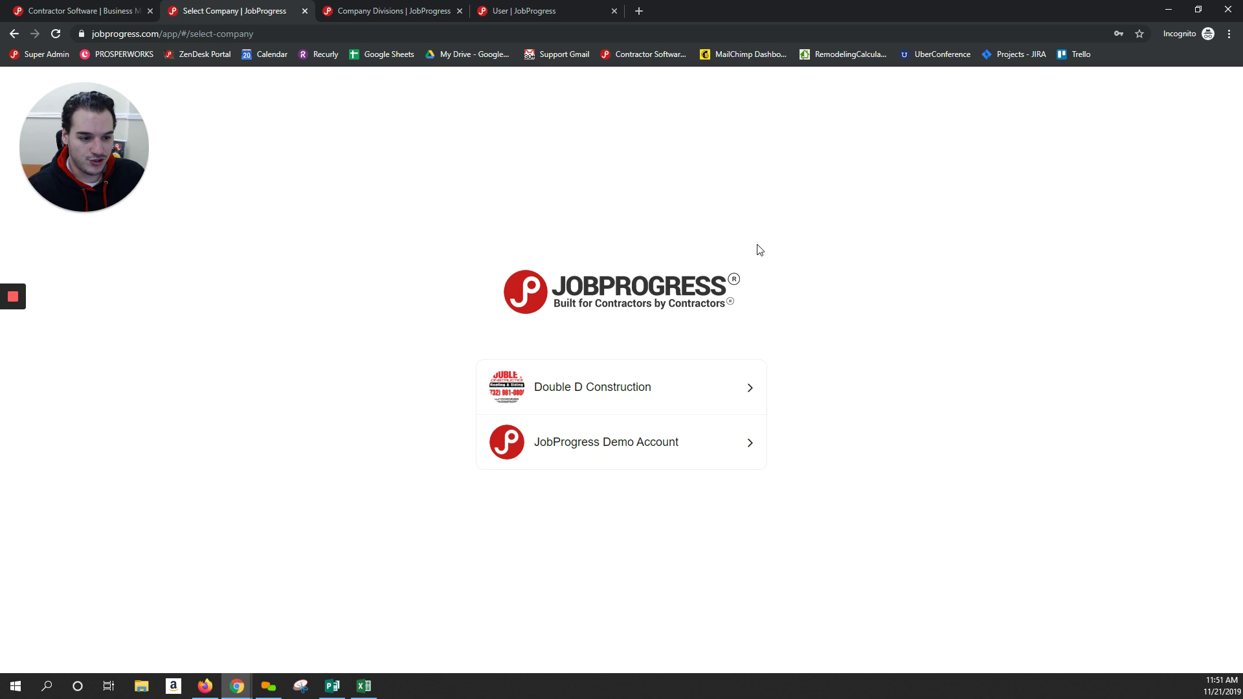
click(743, 380)
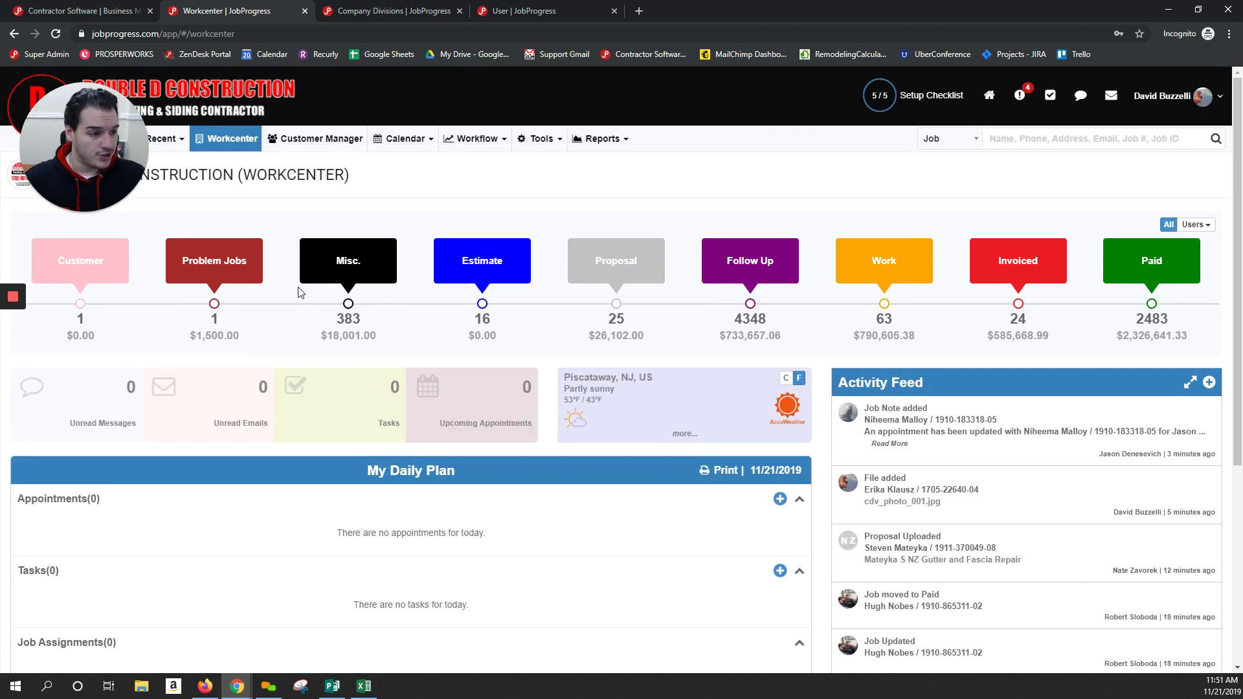
scroll(842, 227, down, 2)
scroll(1022, 241, up, 2)
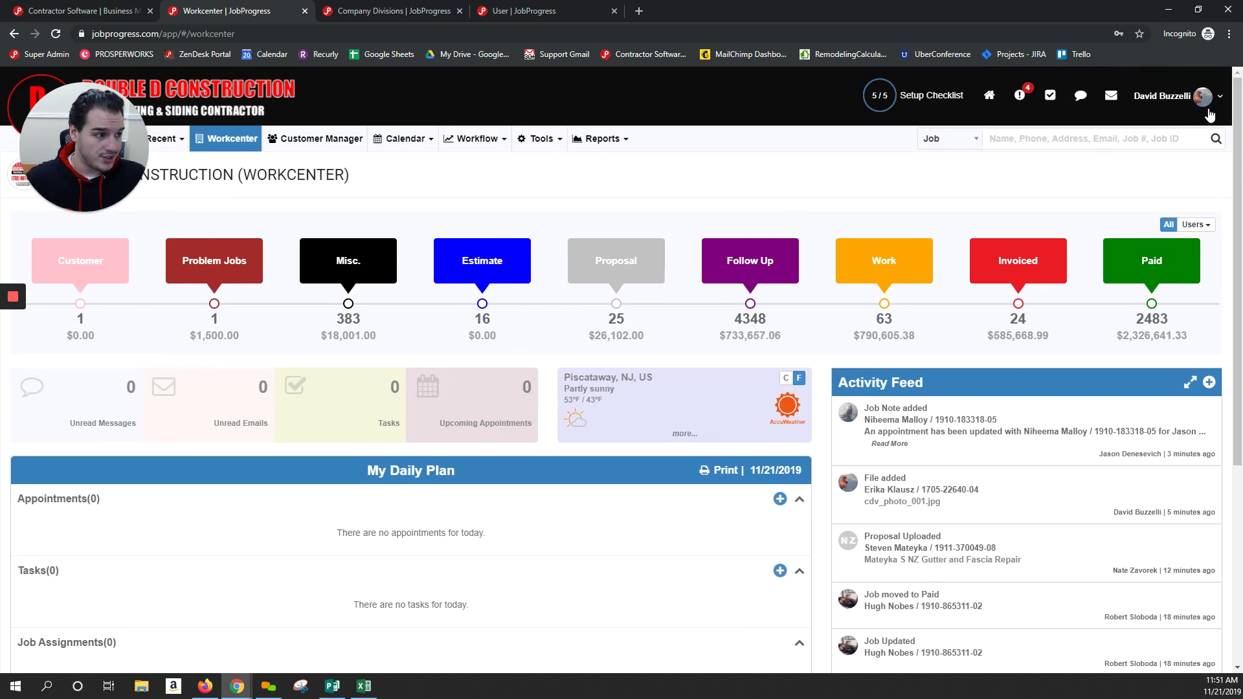
Look over Double D's company settings, then return to the Workcenter dashboard
click(1203, 96)
click(1113, 226)
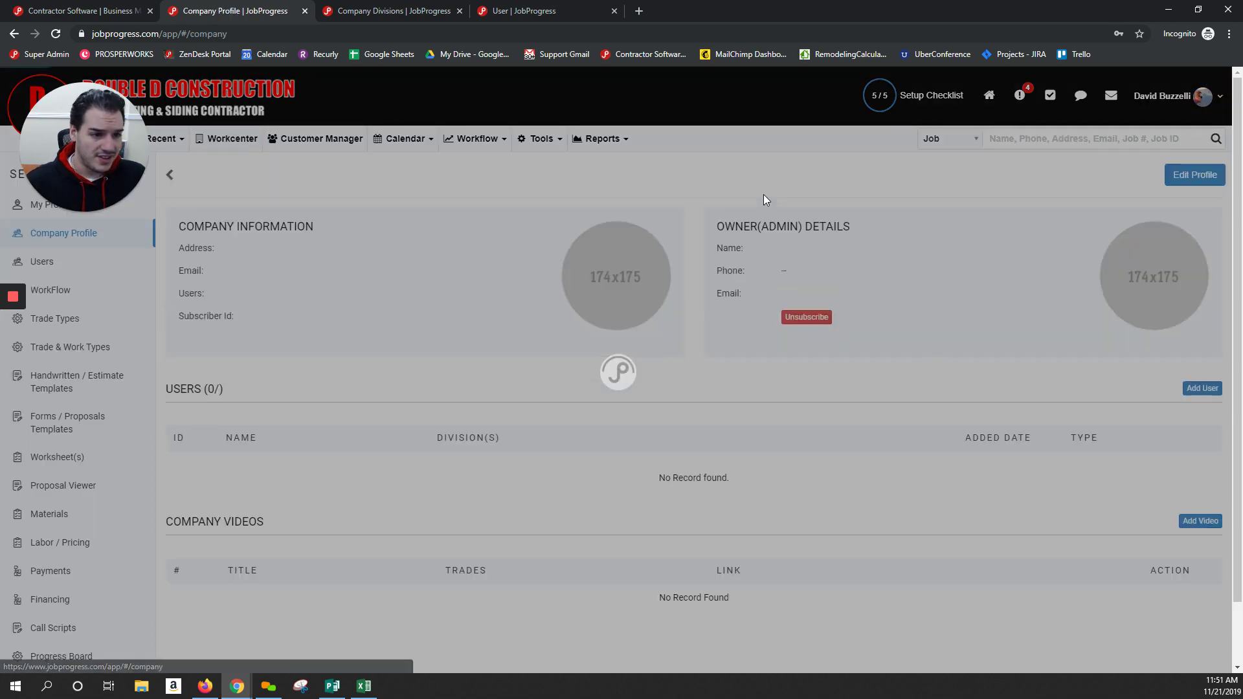
scroll(97, 195, down, 1)
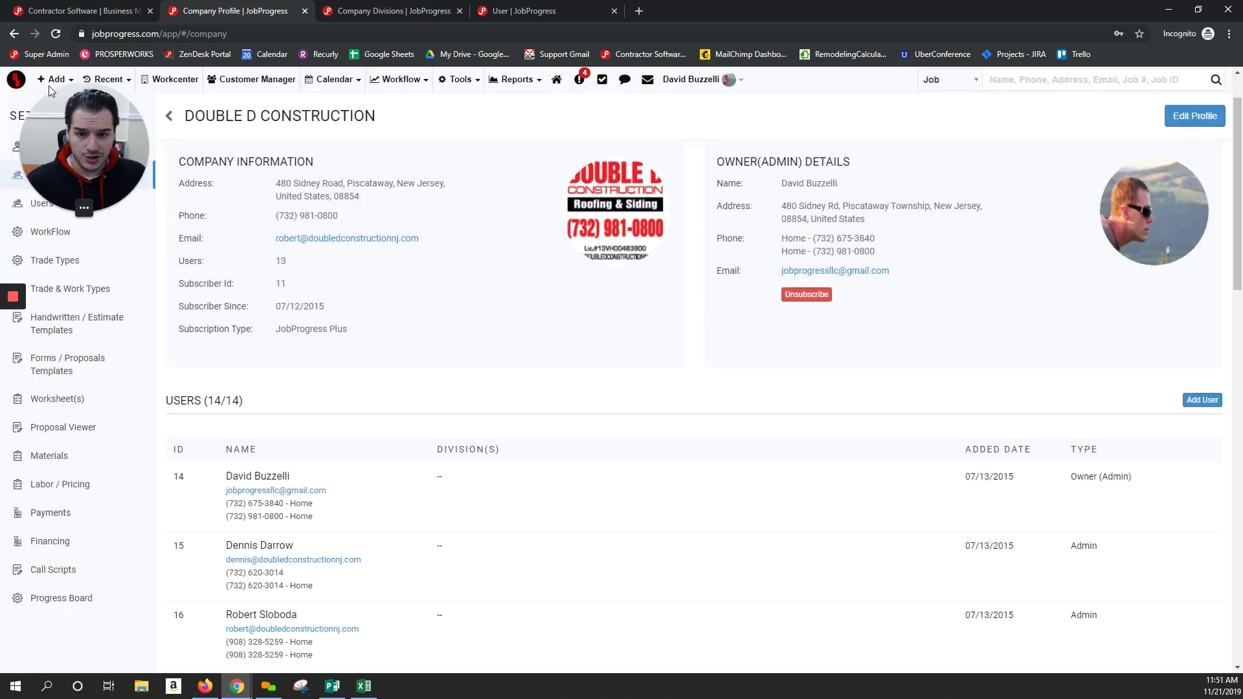
click(18, 83)
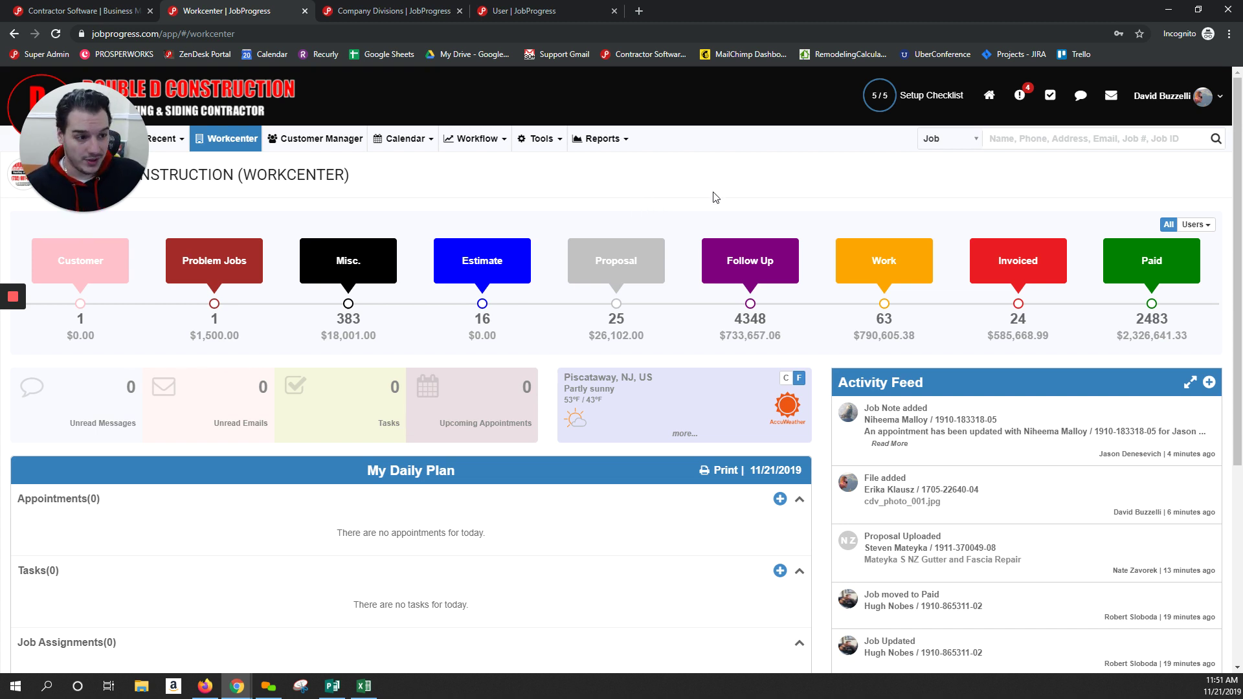
Switch the active company to JobProgress Demo Account from the account menu
click(1219, 101)
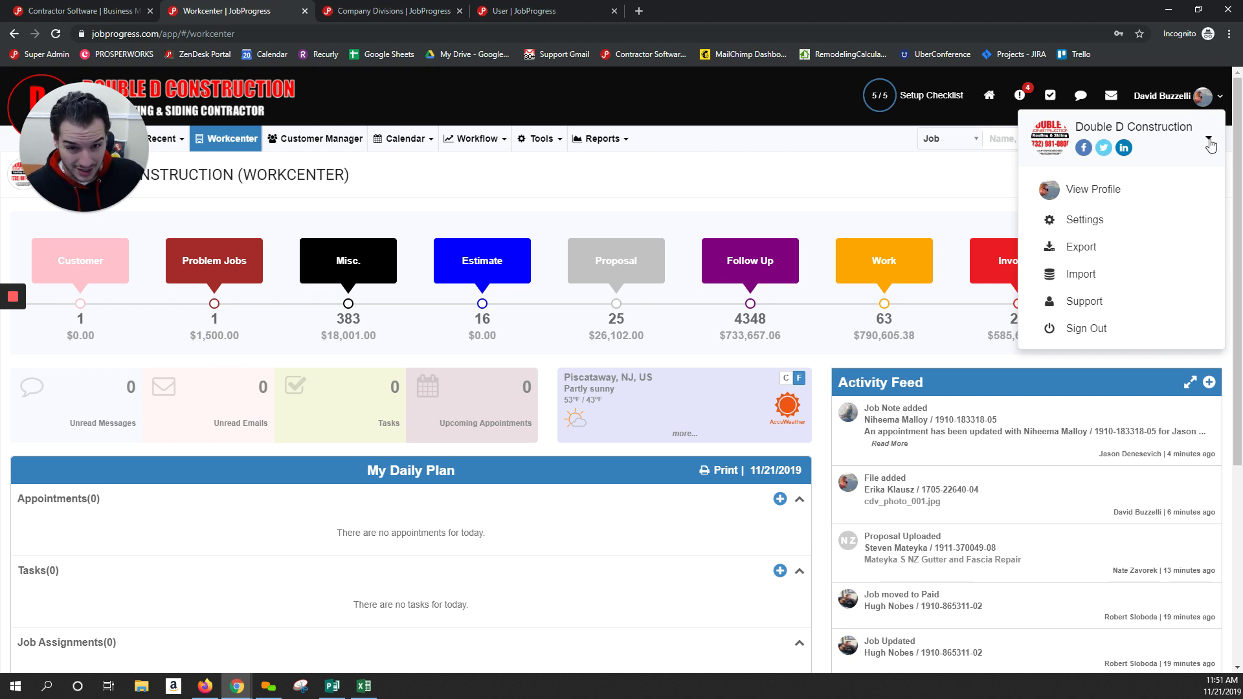
click(1208, 142)
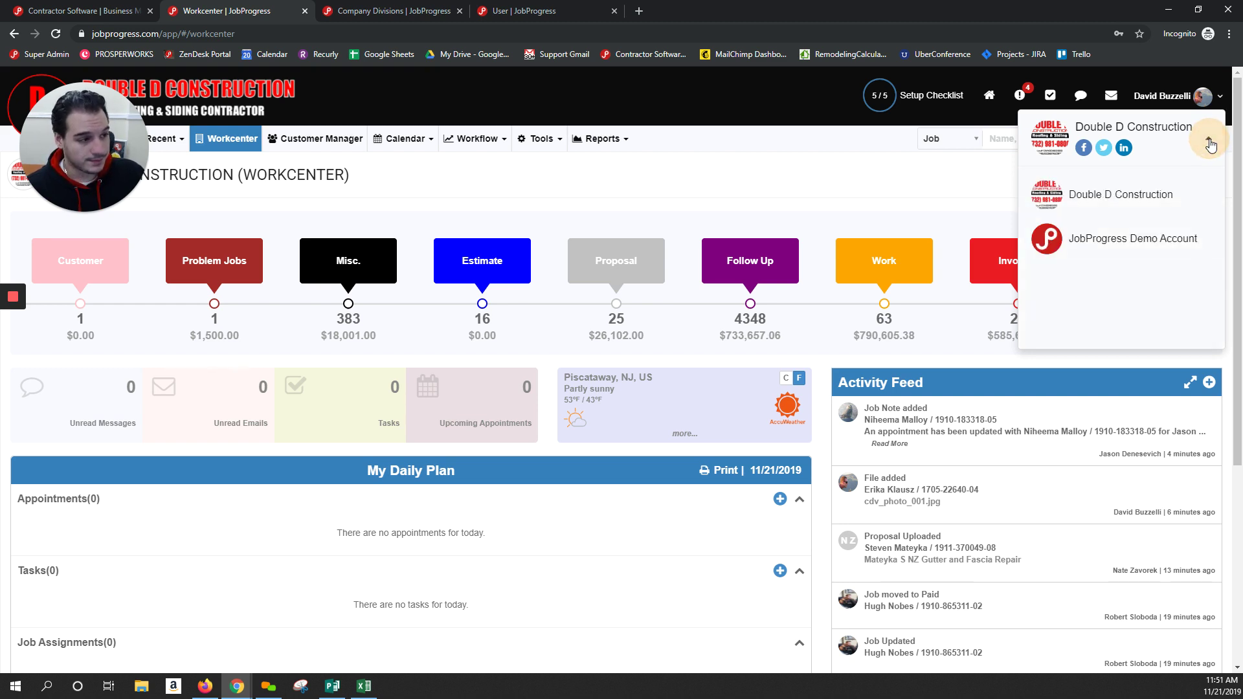
click(1160, 239)
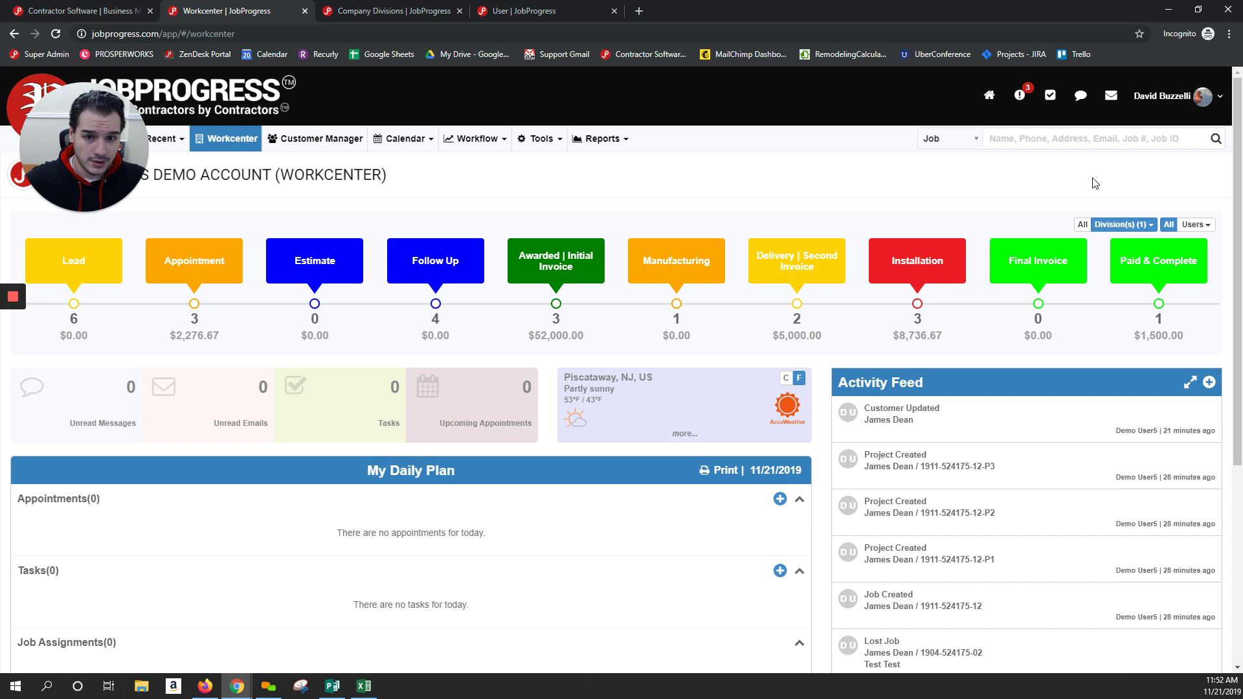
Open the demo account's Users settings page listing its 16 users
click(1203, 95)
click(1129, 217)
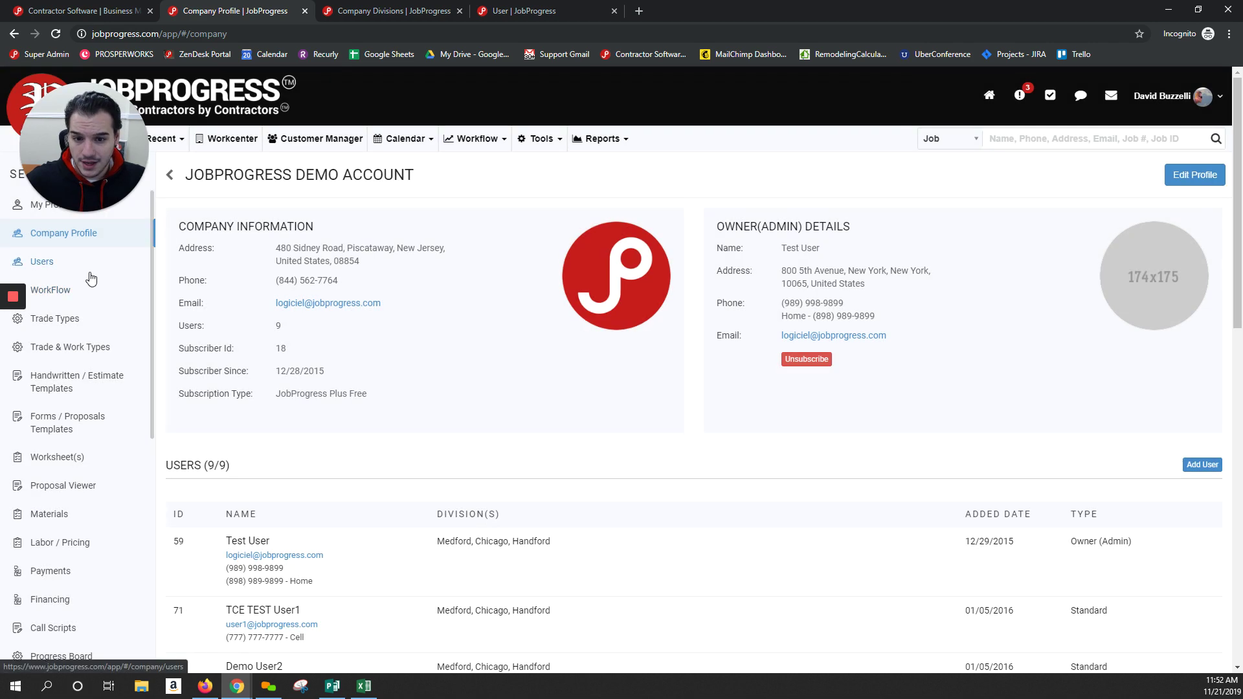
click(88, 271)
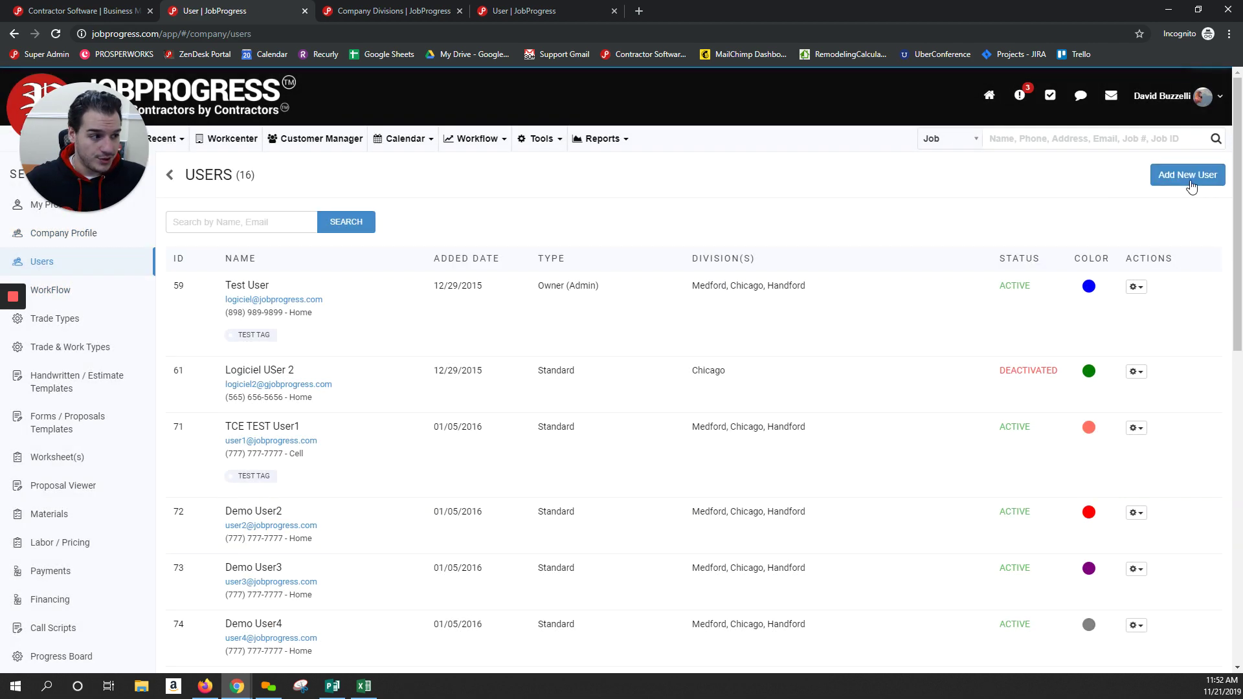
Start inviting a new user by entering an e-mail, cancel it, and check Test User's actions
click(1190, 176)
click(714, 137)
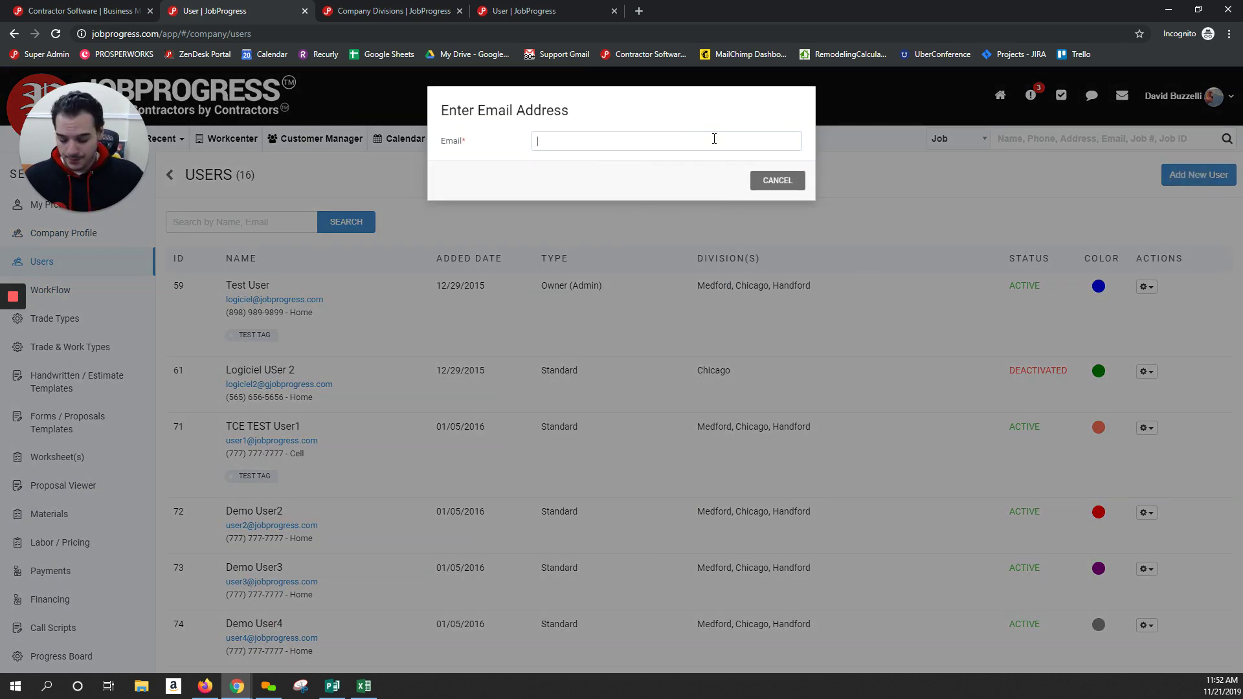
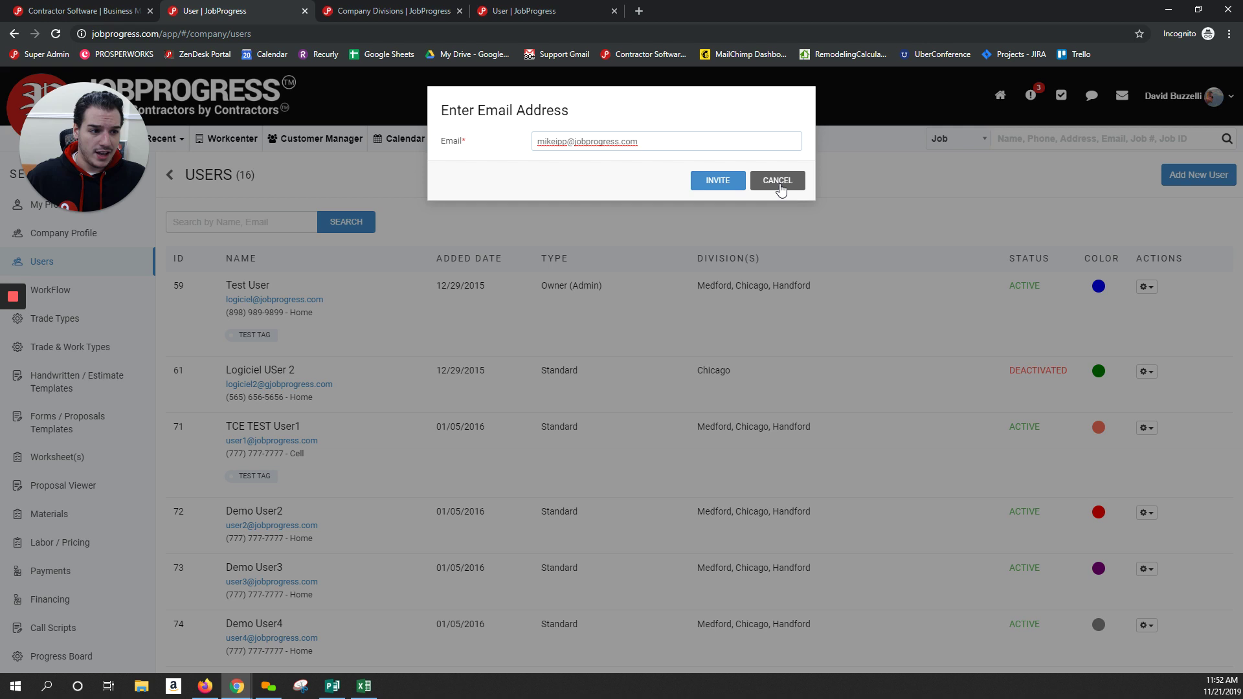
click(777, 182)
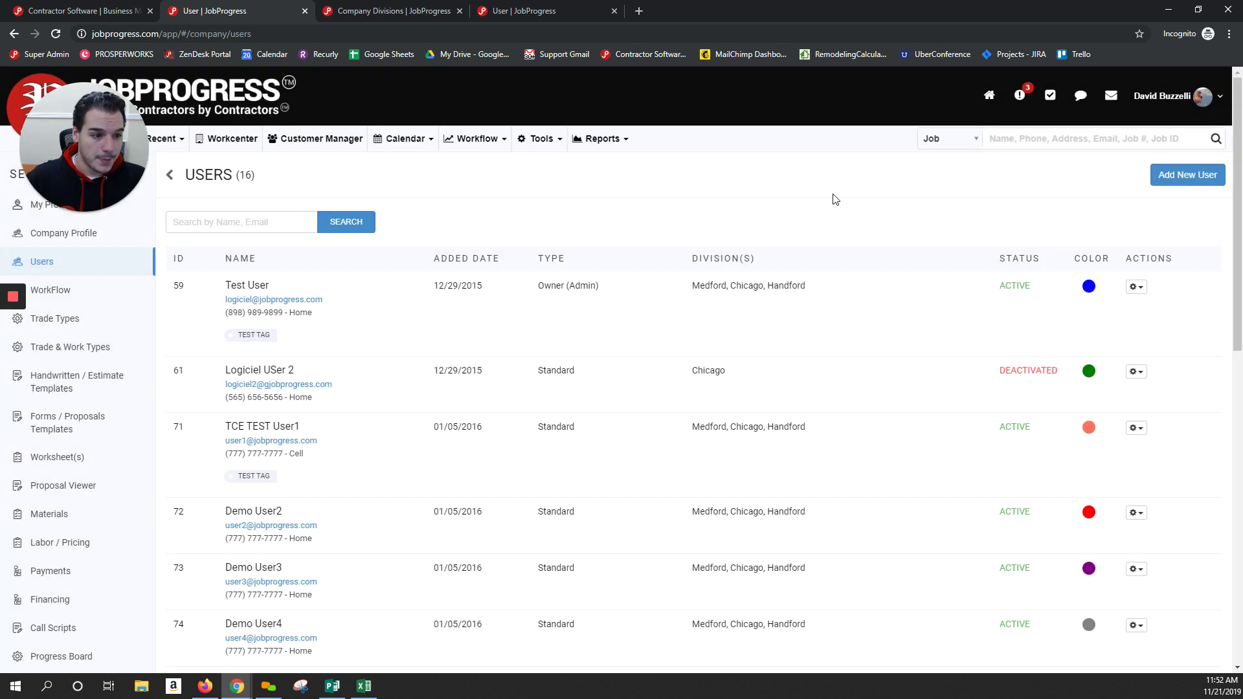
click(1136, 286)
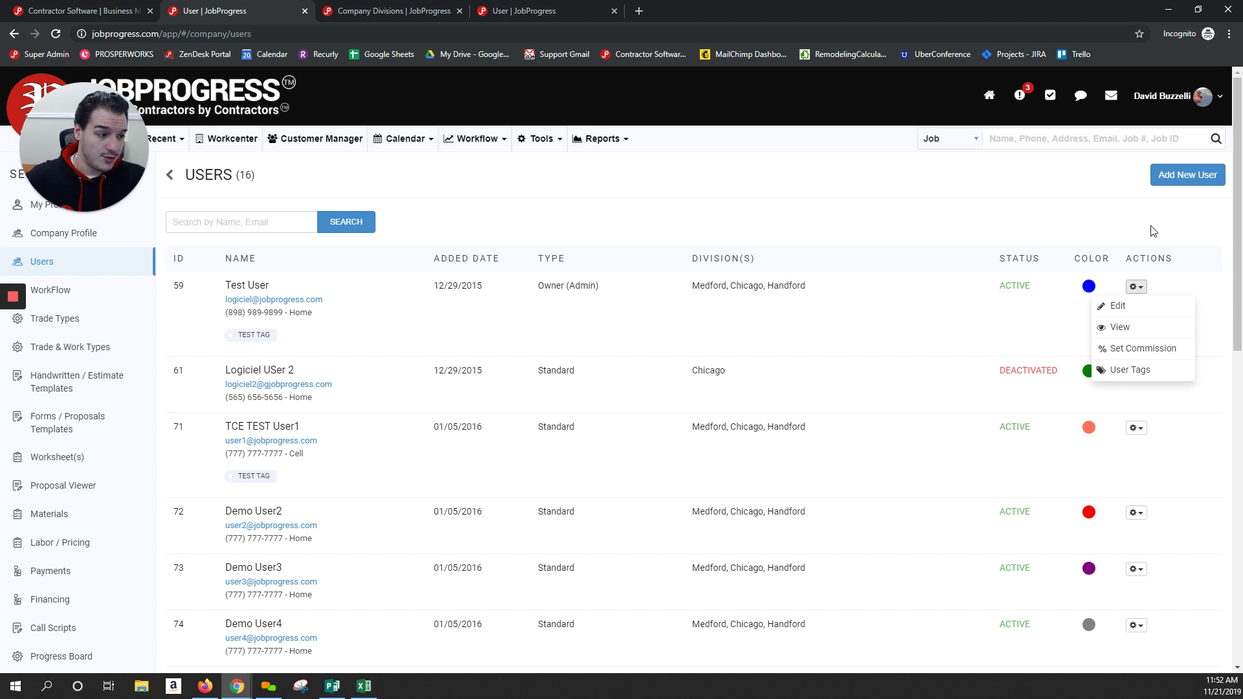
click(1176, 246)
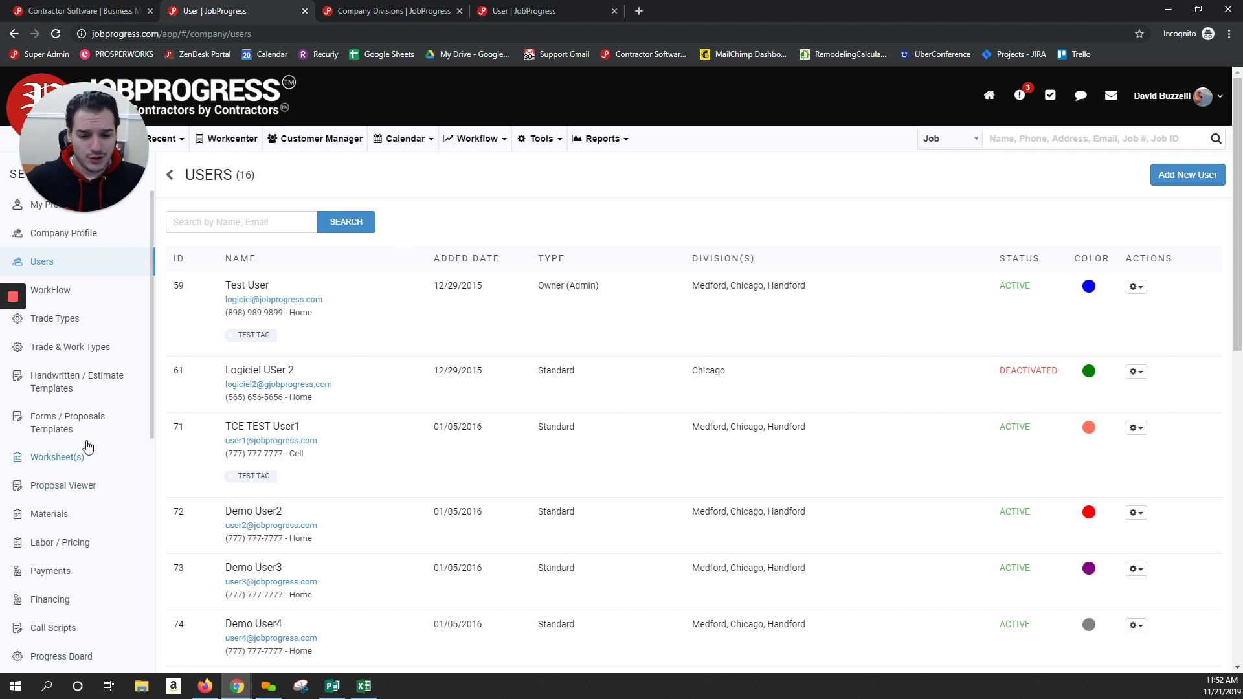
Open the Company Divisions page and edit the Chicago division
drag(149, 312, 162, 528)
click(95, 584)
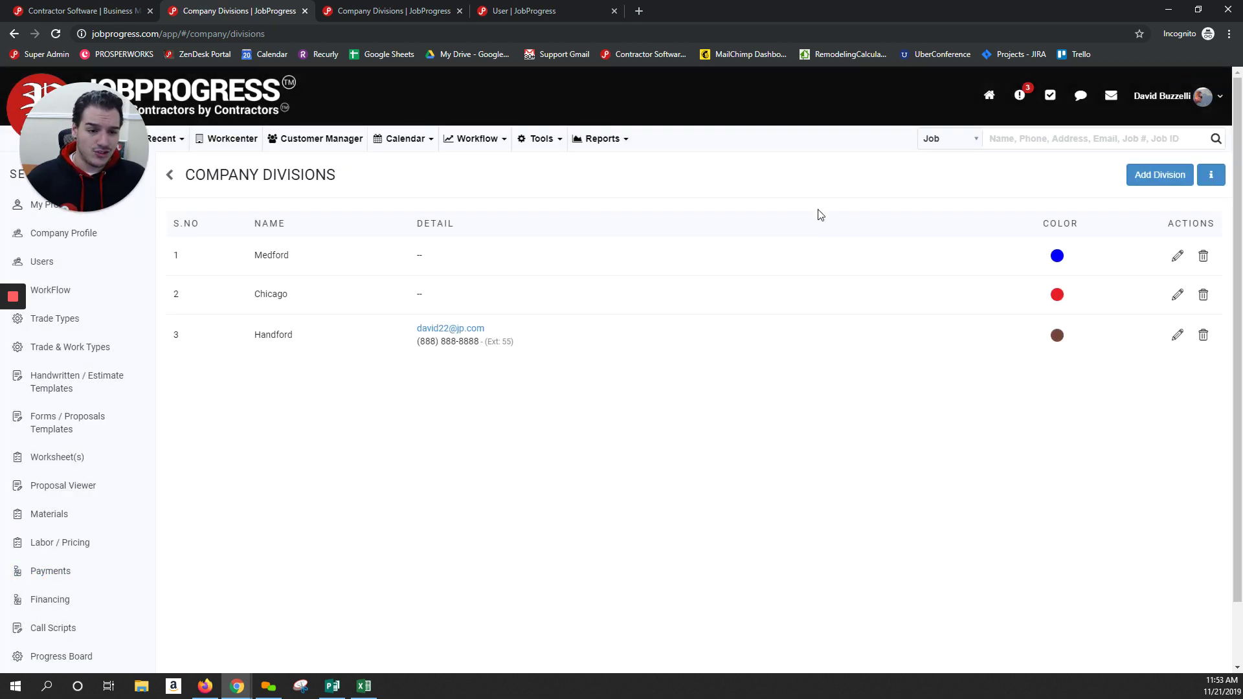
click(1178, 296)
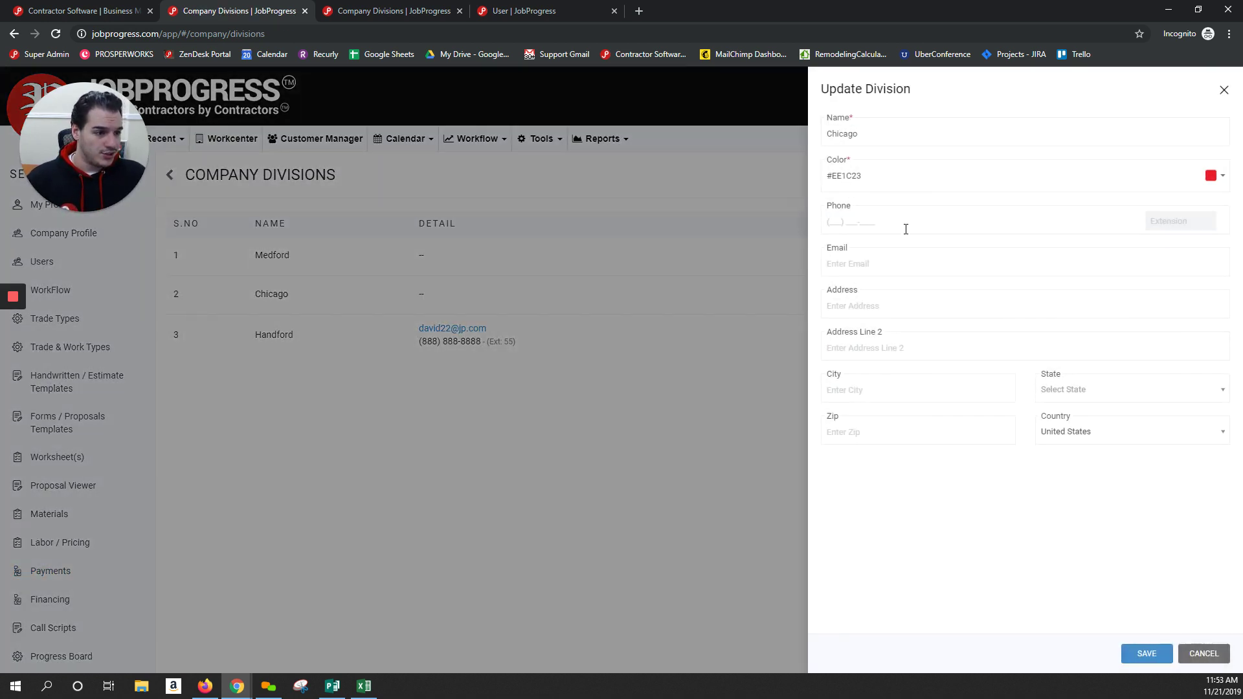
Give Chicago the address 123 Main St, West Chicago 60185, save, and go to Users
click(892, 264)
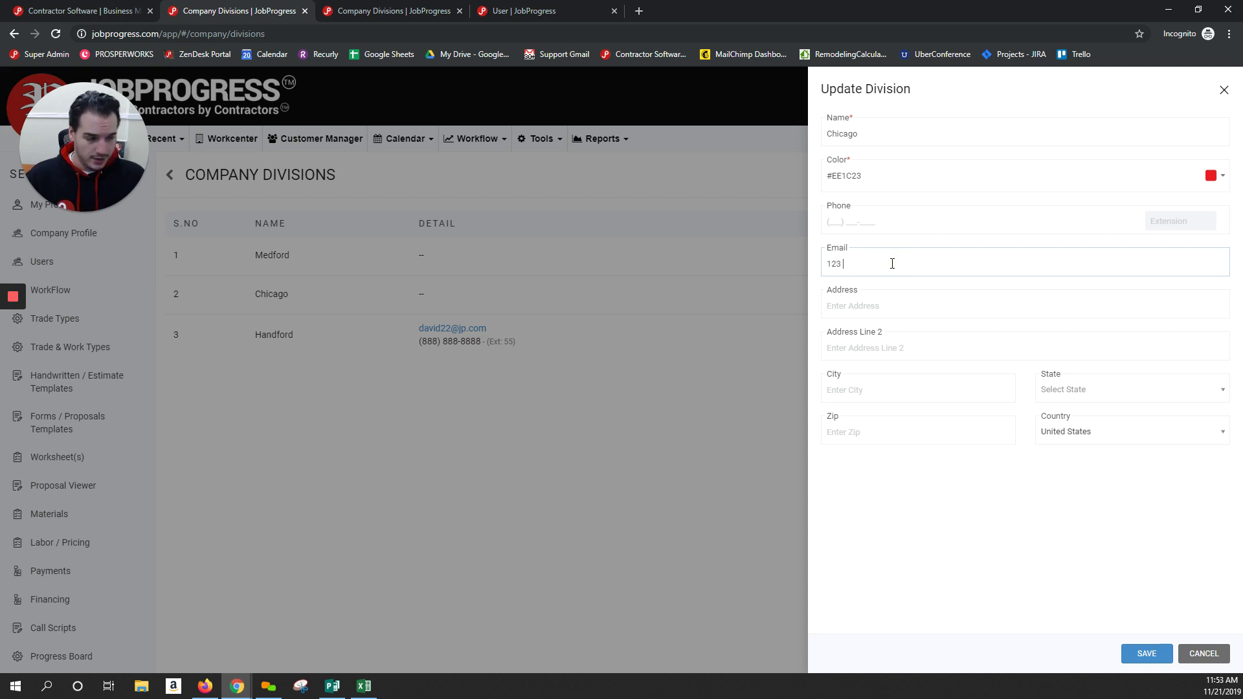
text(123 Main St)
key(Tab)
key(Tab)
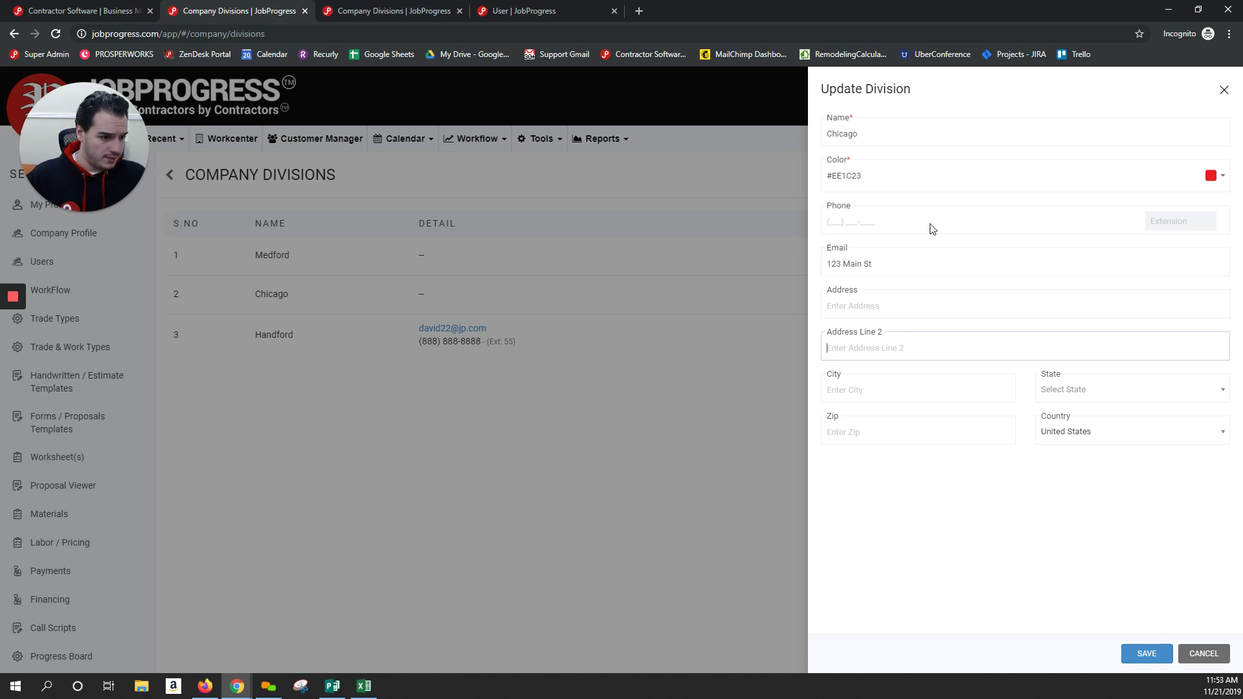
double_click(893, 264)
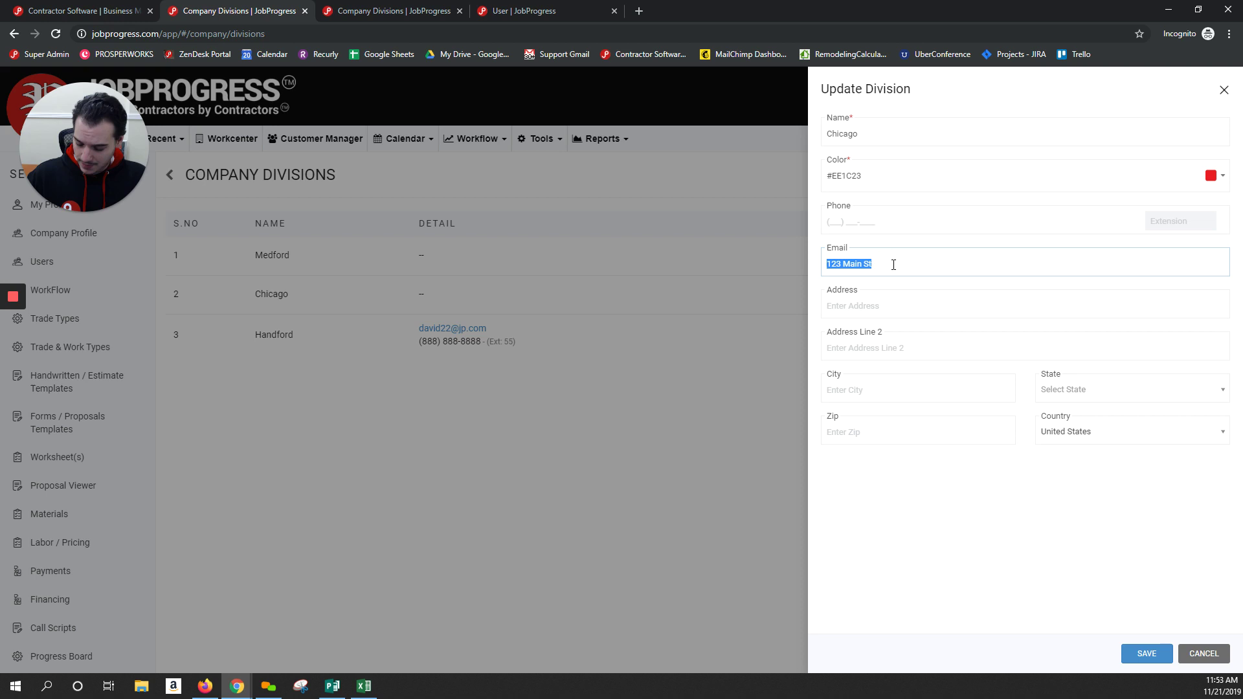
key(Tab)
text(123)
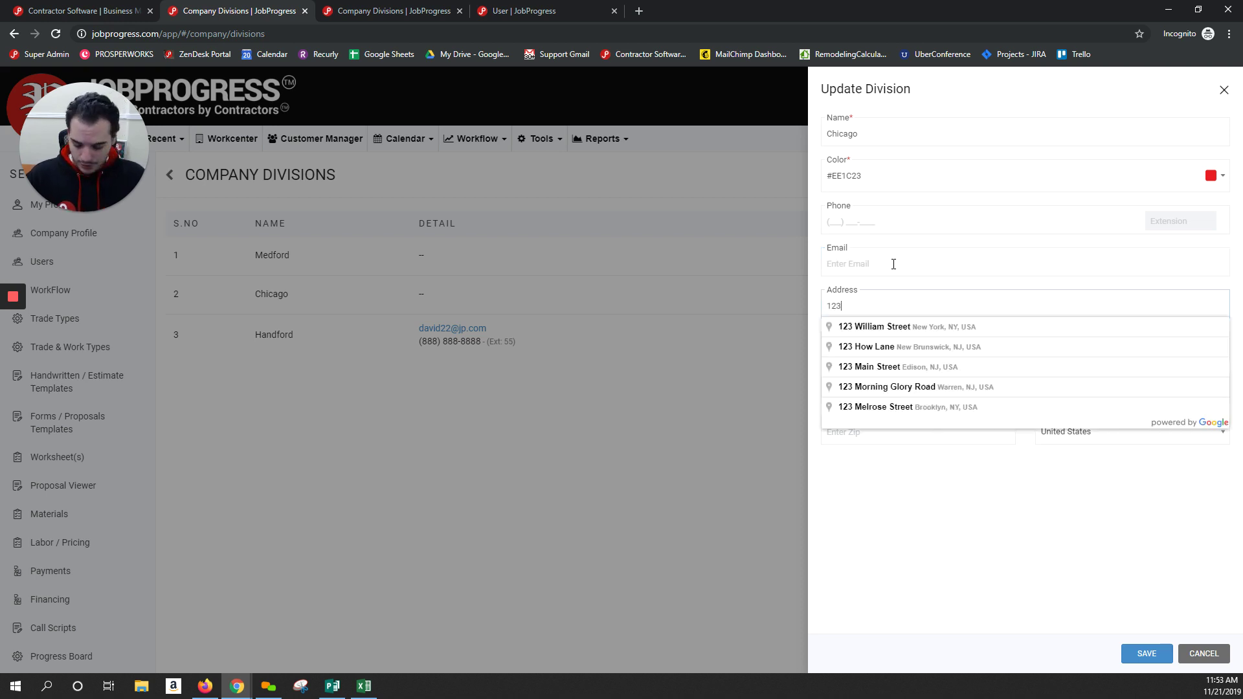
text( Main St )
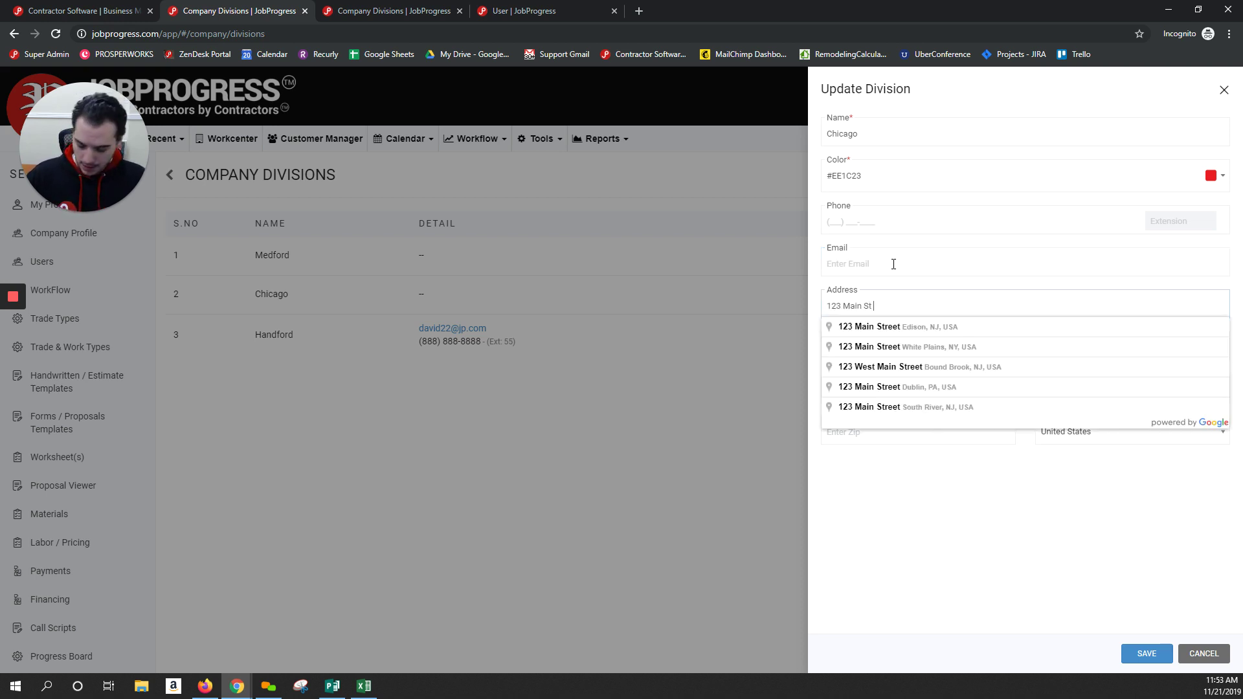
text(Chicago)
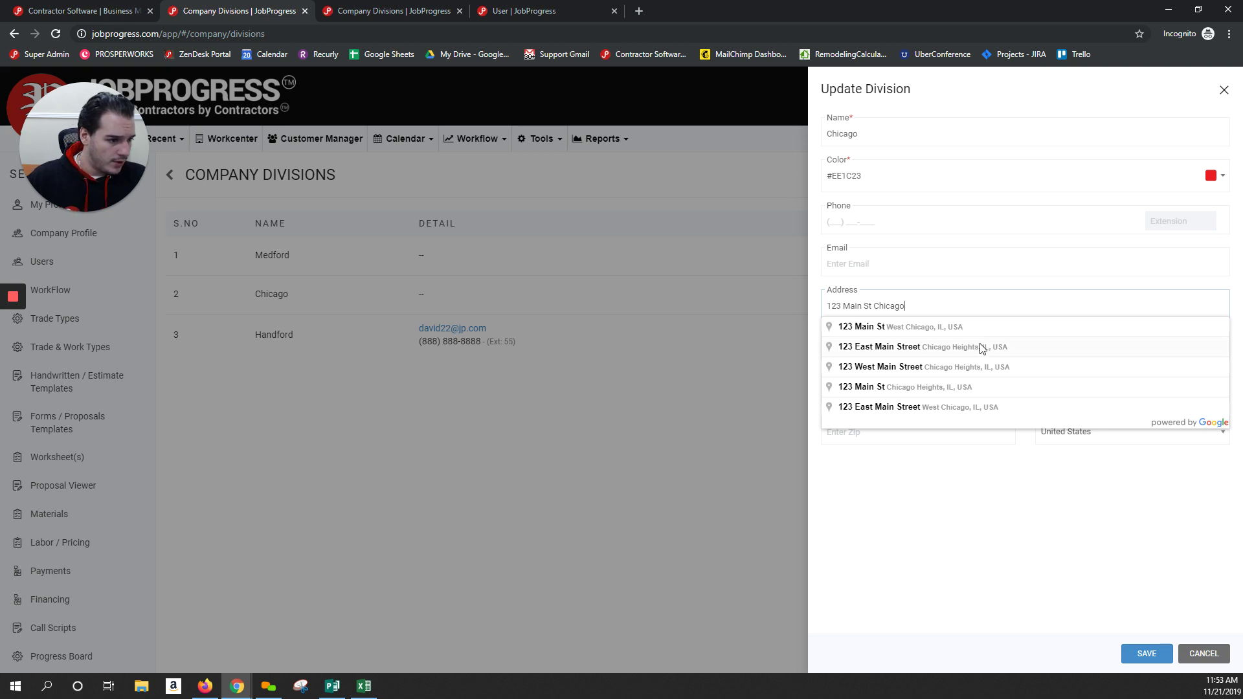
click(956, 333)
click(1124, 392)
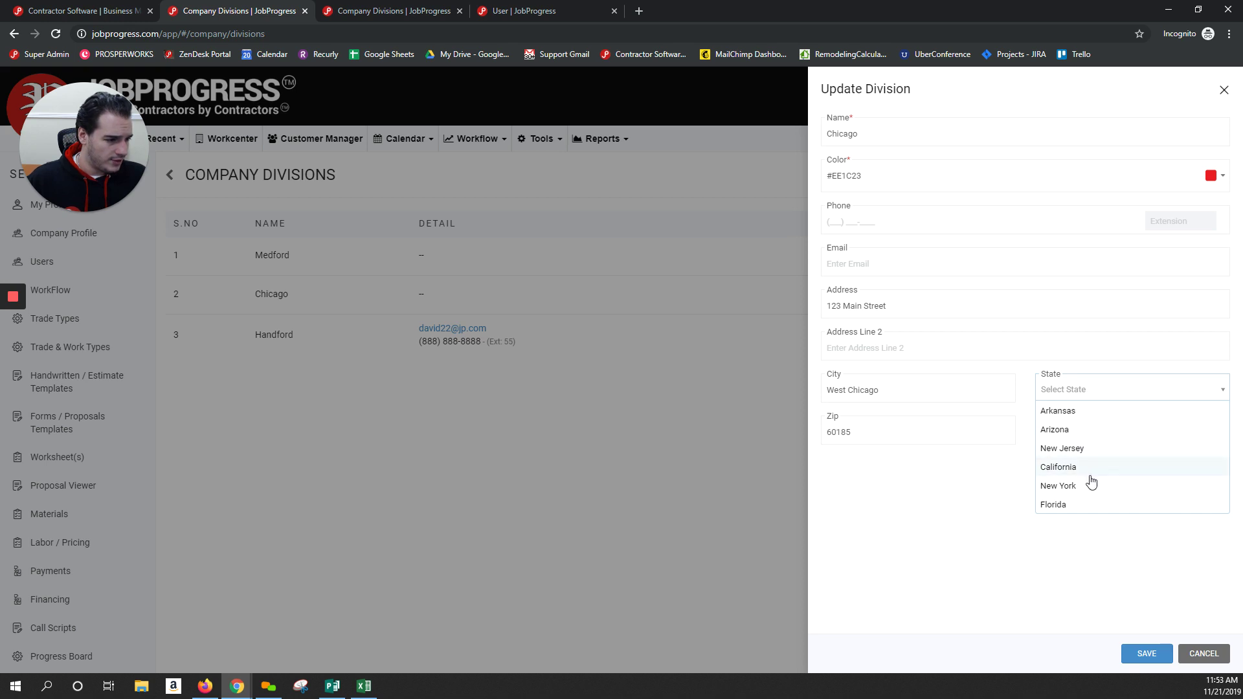
click(1009, 493)
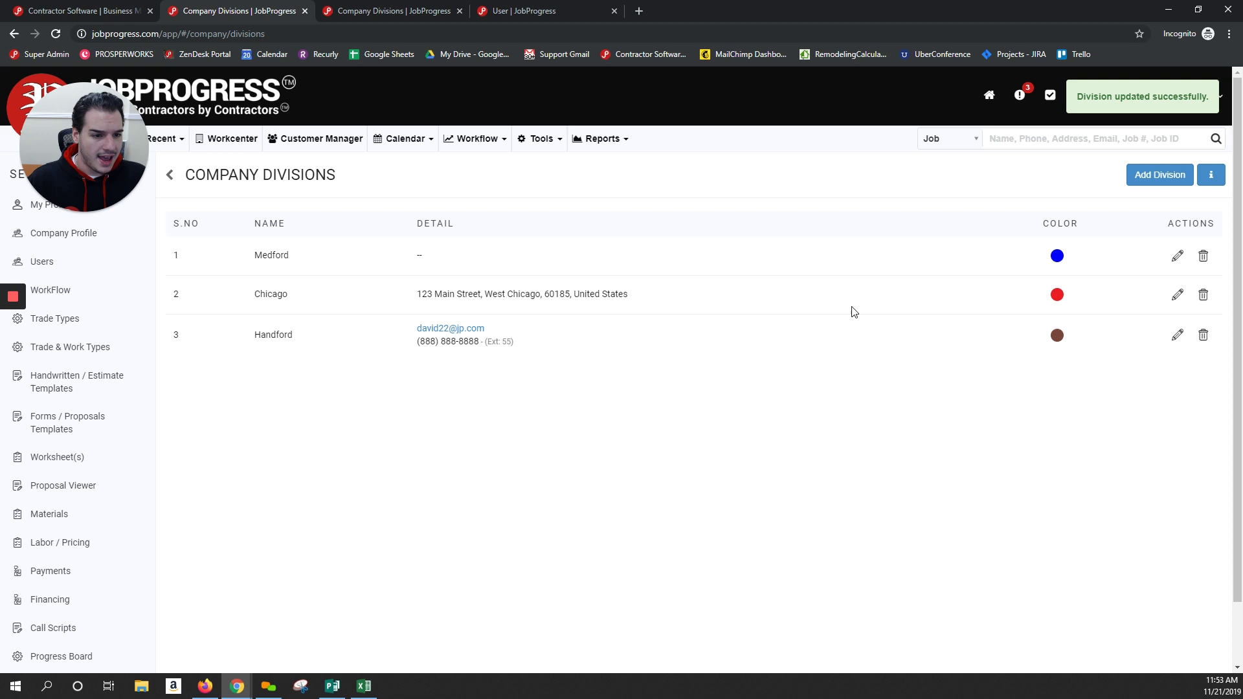
click(61, 266)
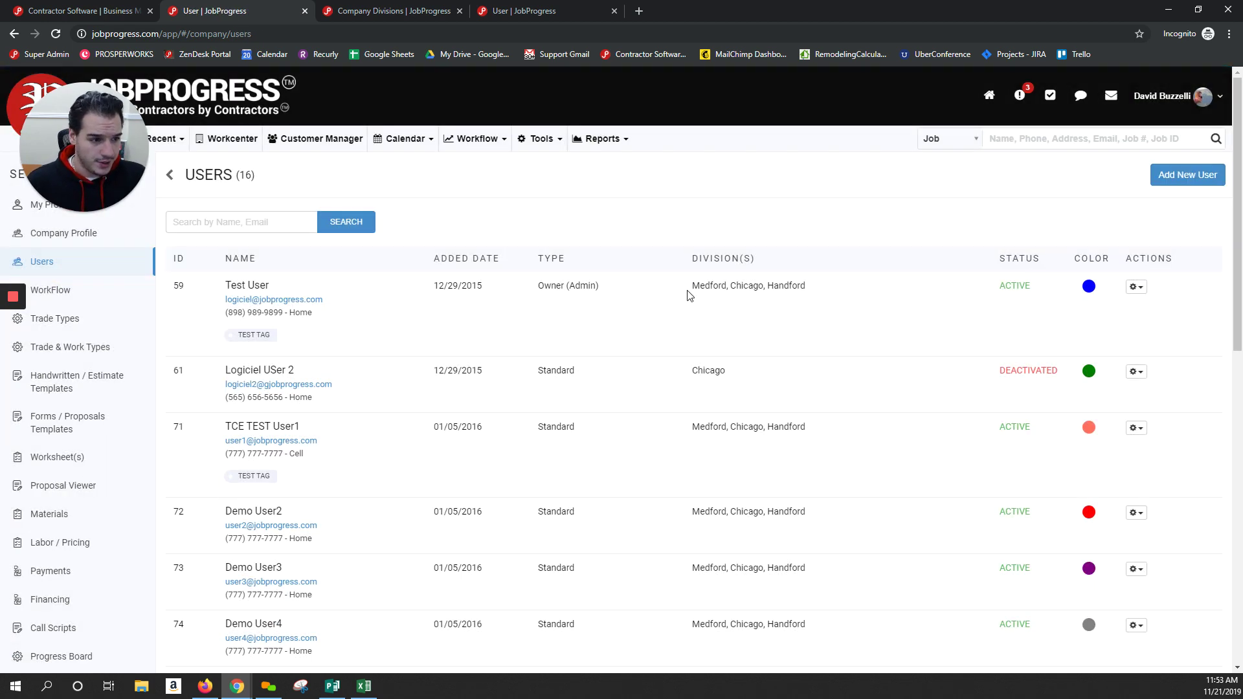
Open a user's division assignment, uncheck All, and cancel without changes
scroll(789, 453, down, 1)
click(812, 364)
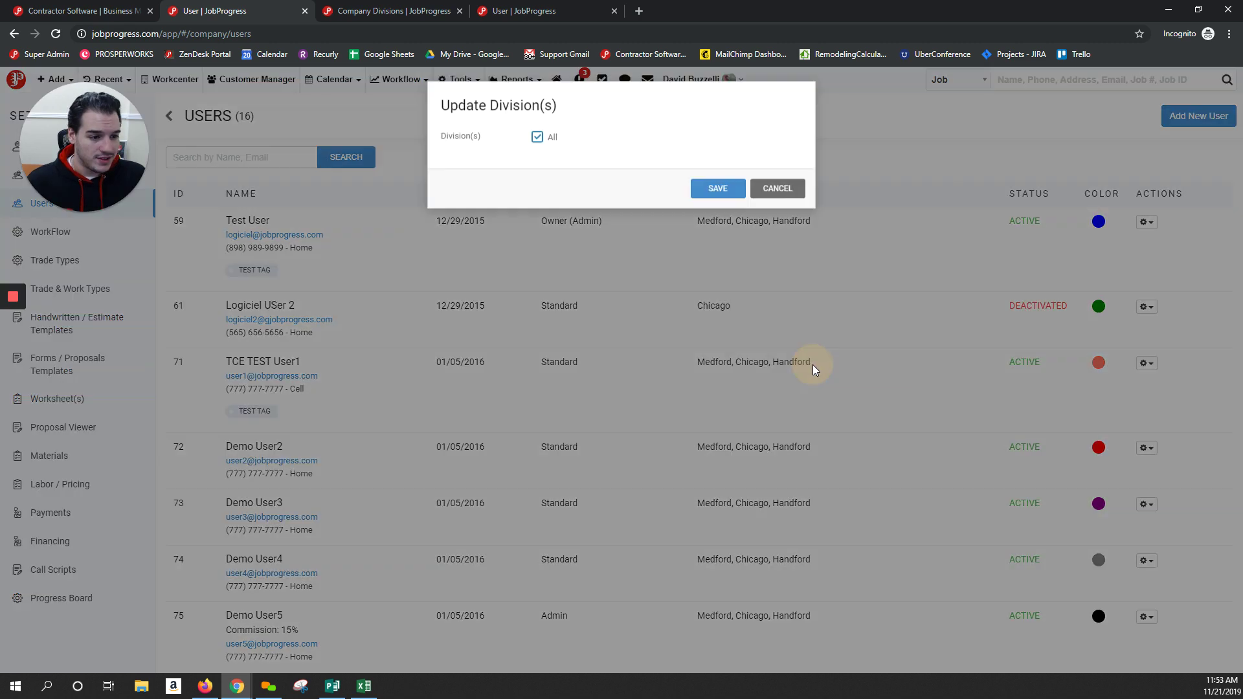
click(539, 145)
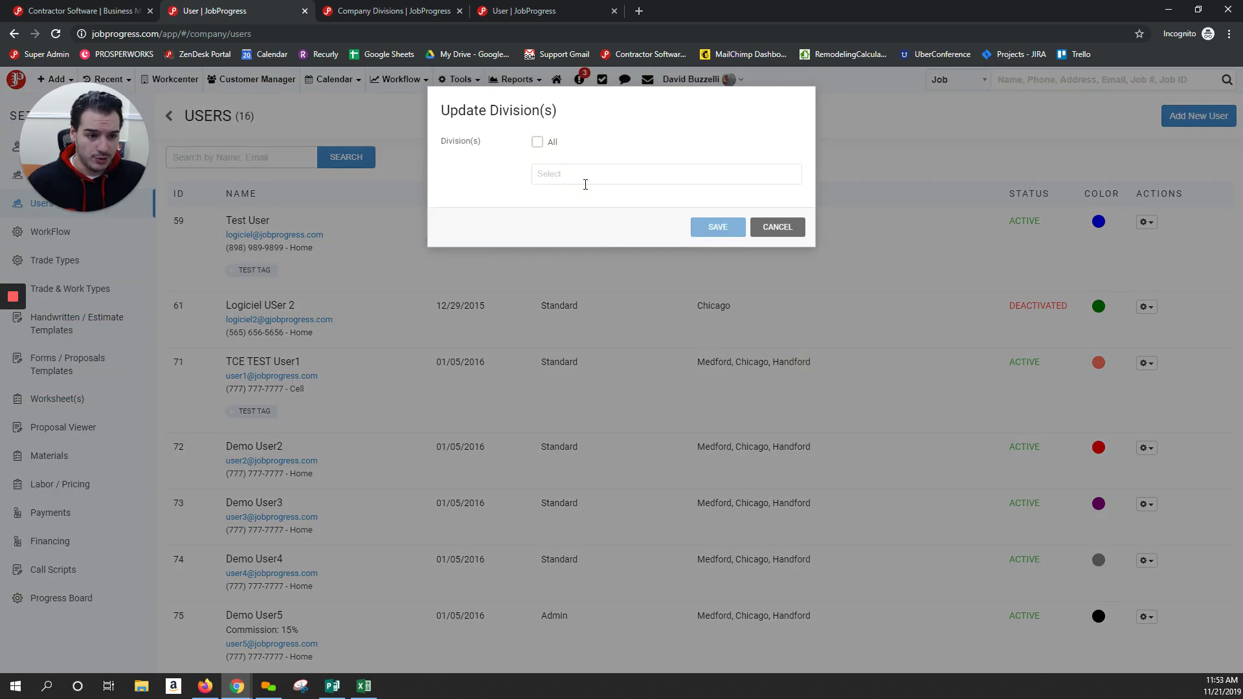
click(587, 176)
click(673, 136)
click(772, 227)
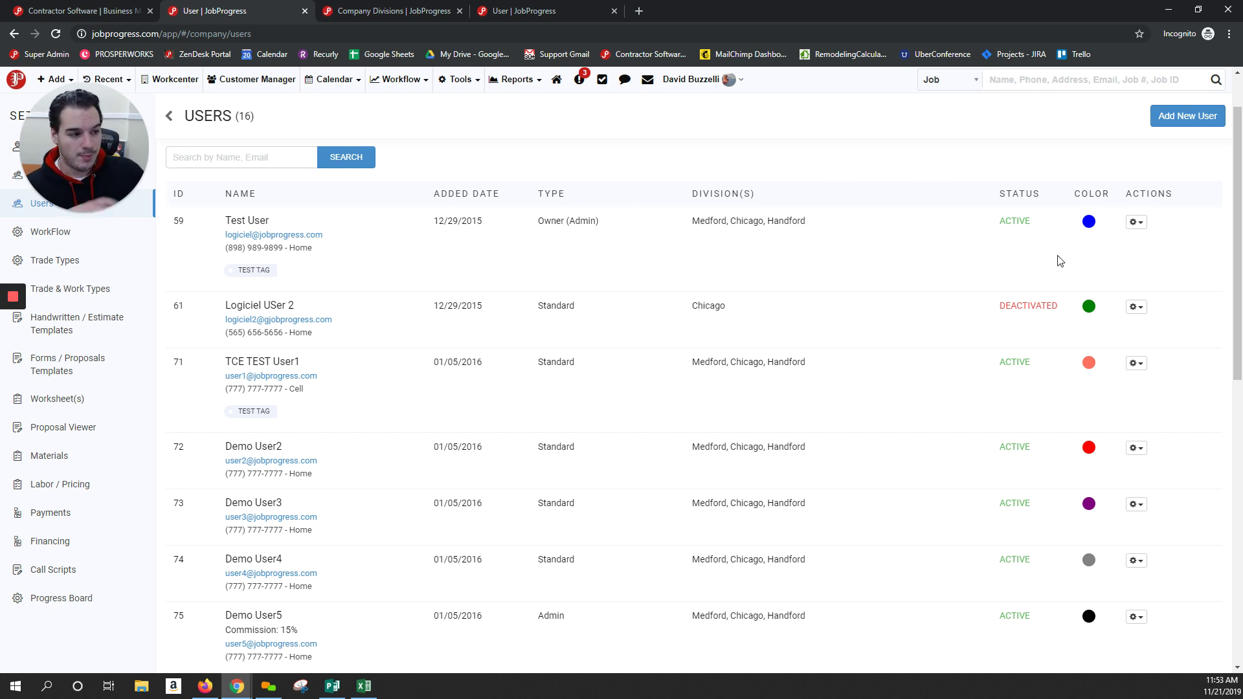
Scroll through the users list and return to the Workcenter dashboard
scroll(840, 255, down, 1)
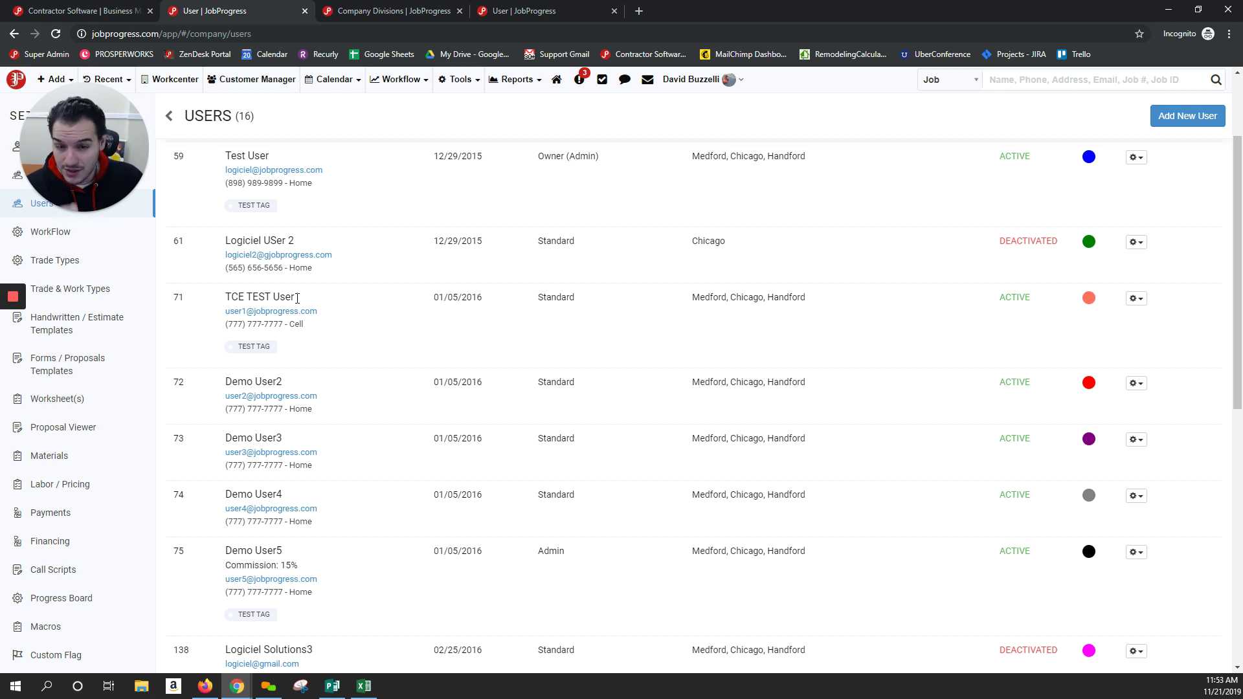
scroll(347, 184, up, 3)
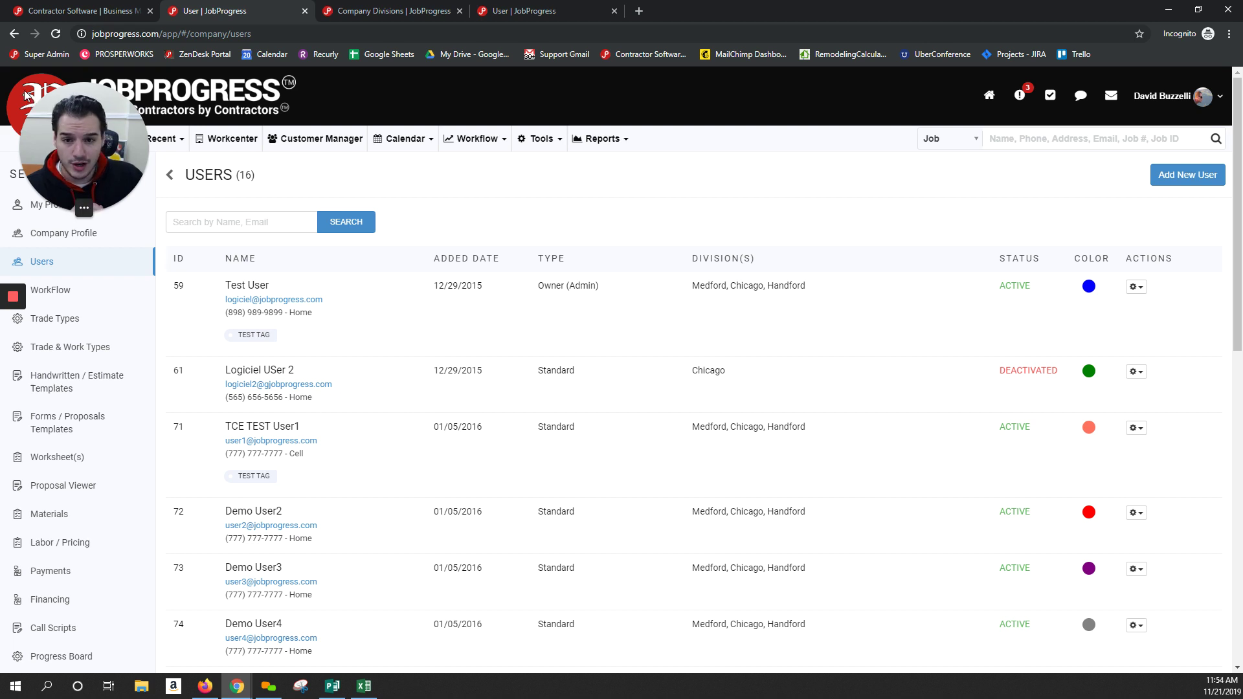
click(48, 138)
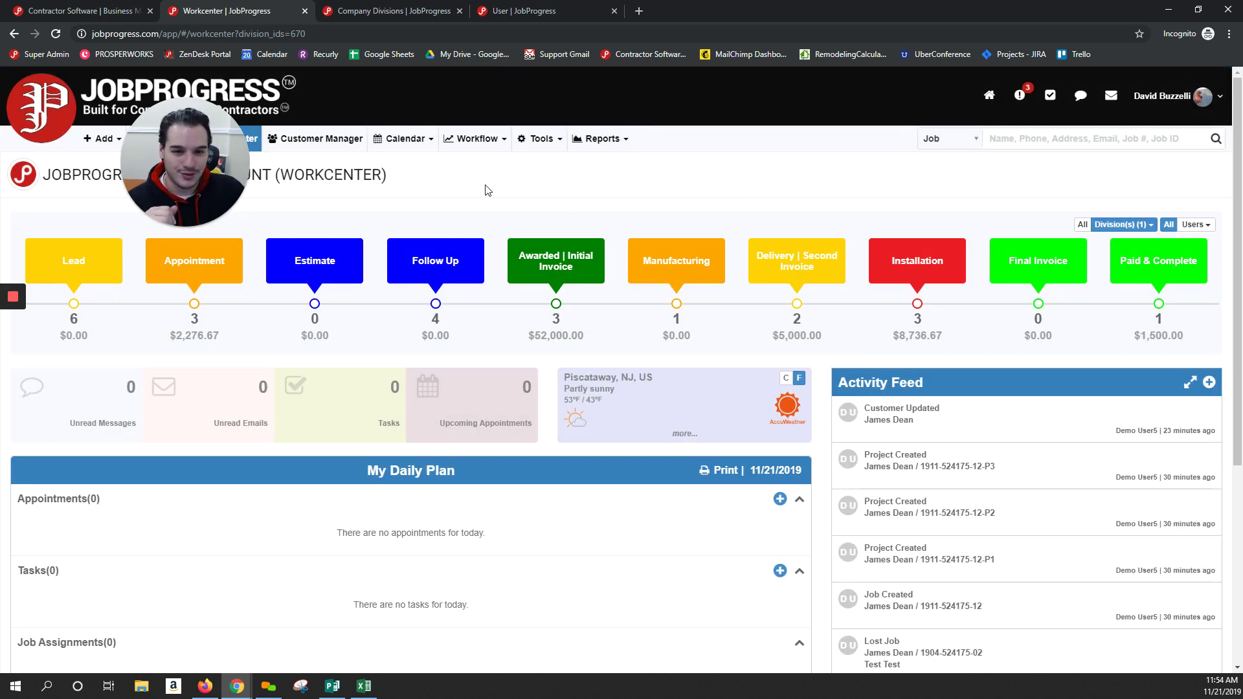
Set the dashboard's division filter to show All divisions
click(1133, 223)
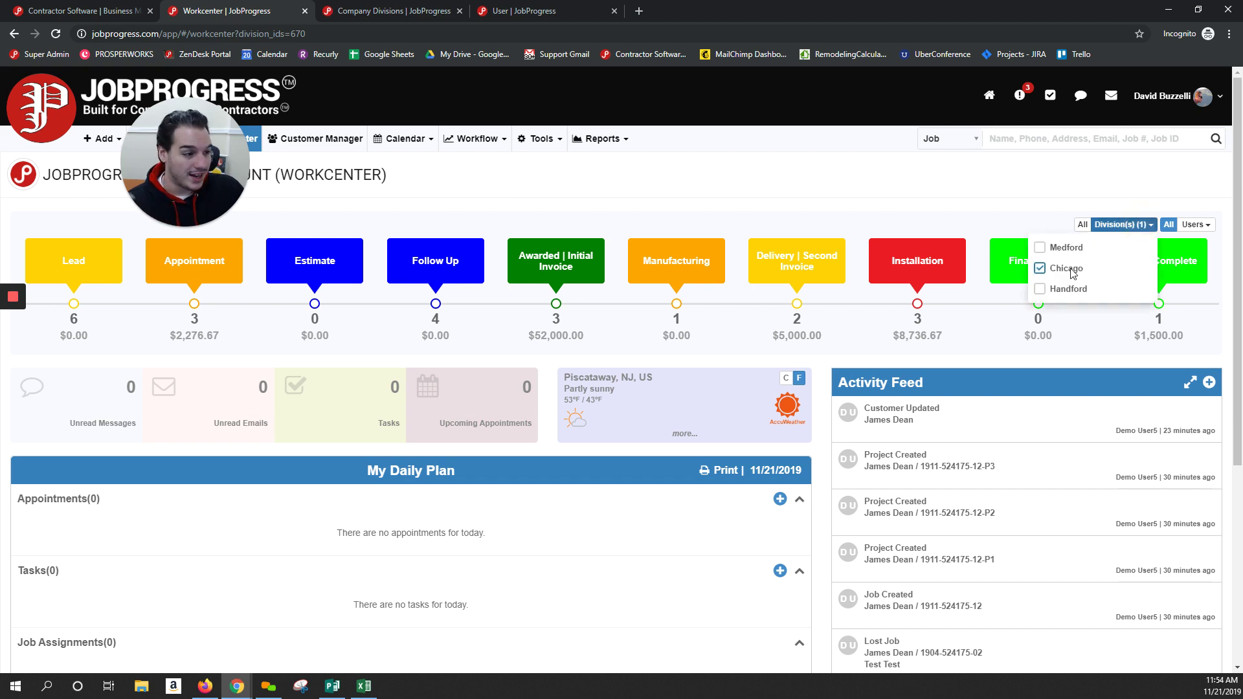
click(1041, 288)
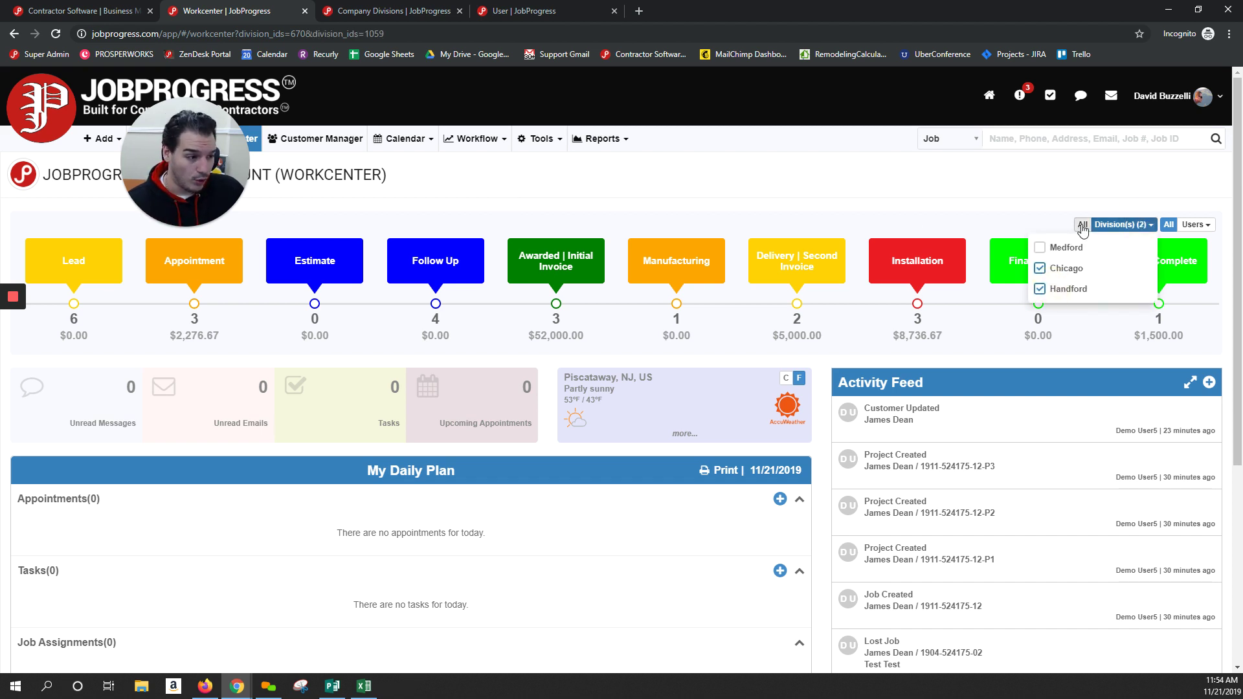
click(1082, 224)
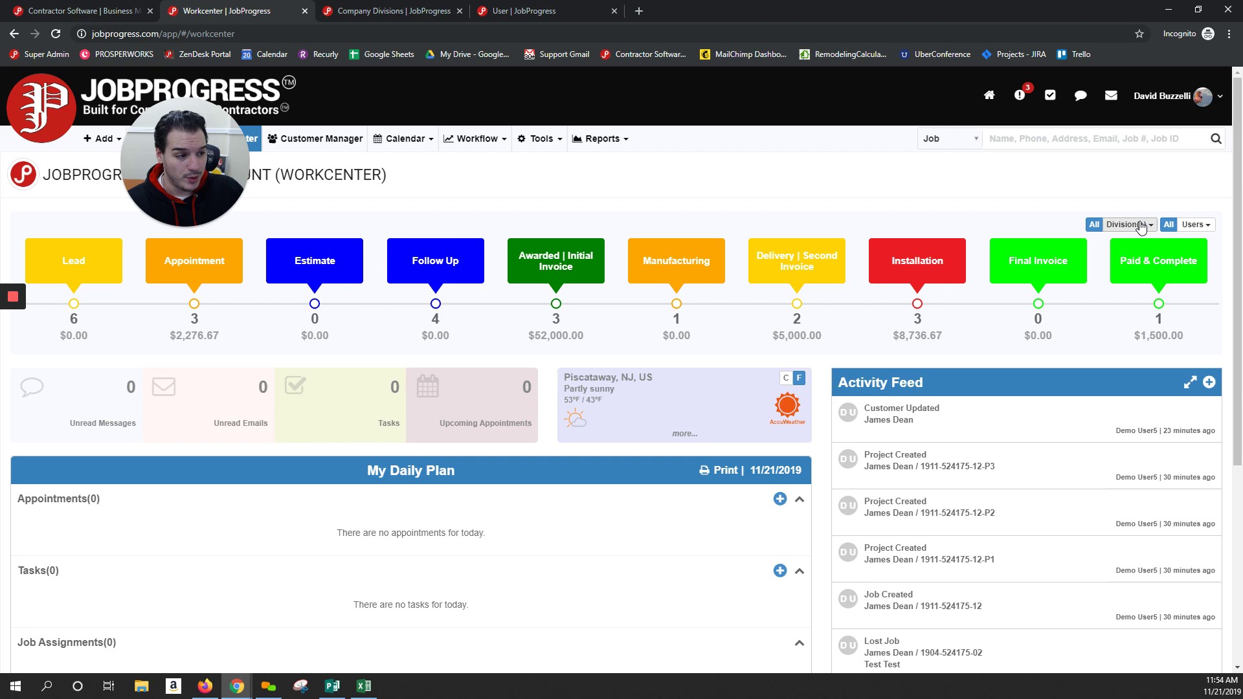
View the Delivery | Second Invoice stage jobs, then go back to the Workcenter
click(826, 253)
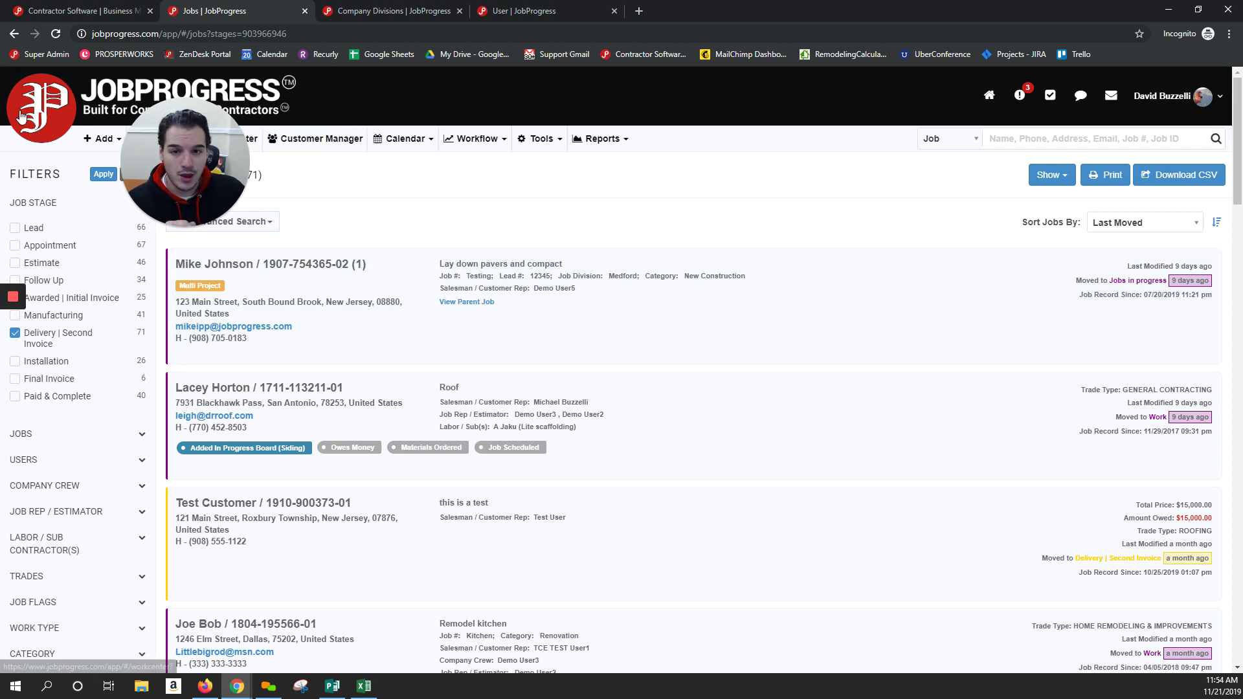
click(223, 138)
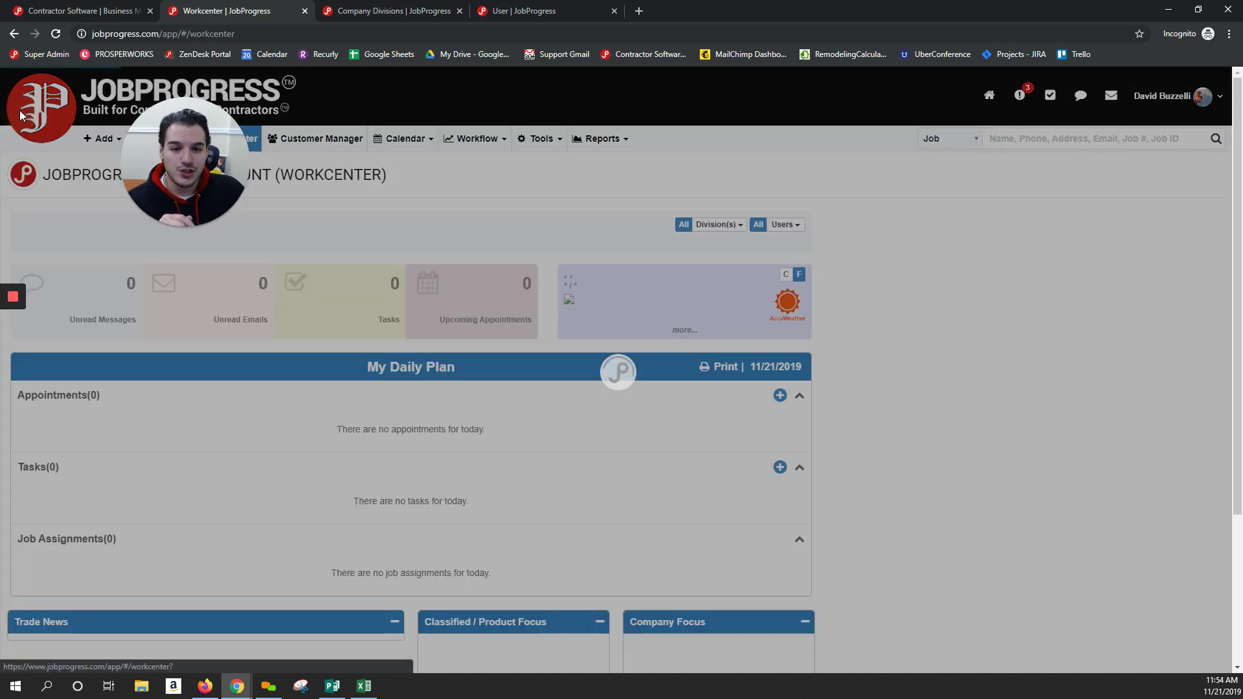
click(93, 139)
Start a new lead with Job 1 in the Chicago division and list its job reps
click(93, 163)
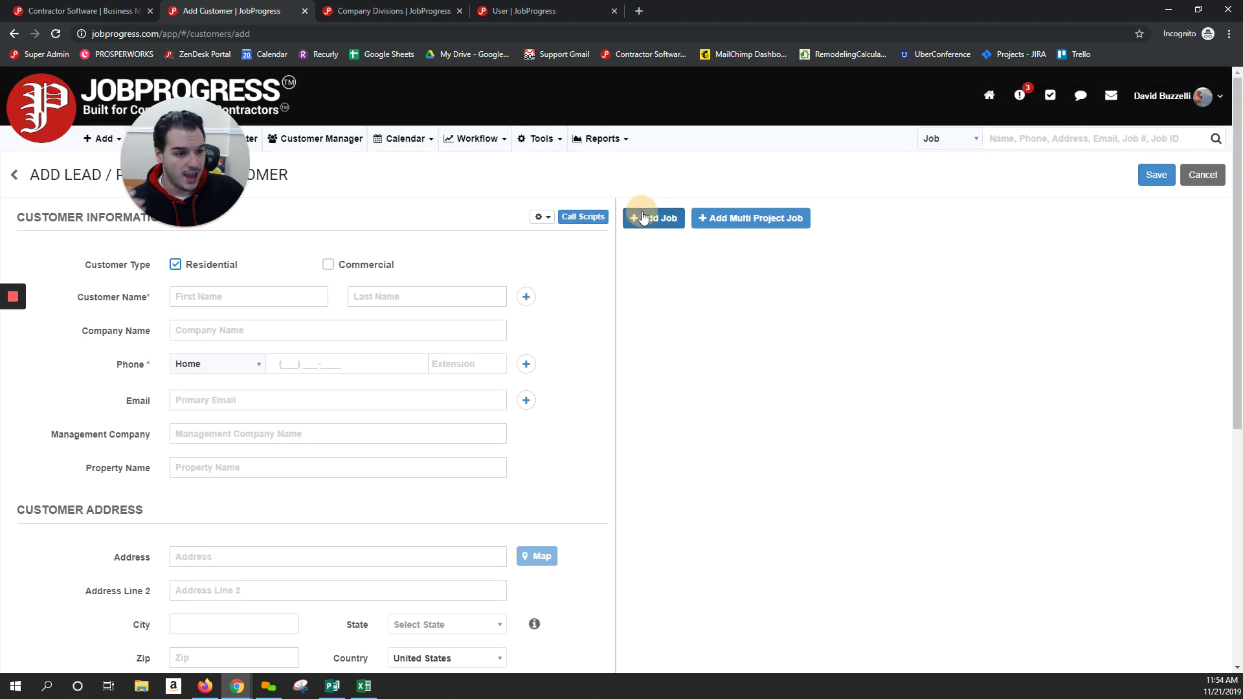
click(653, 218)
click(895, 289)
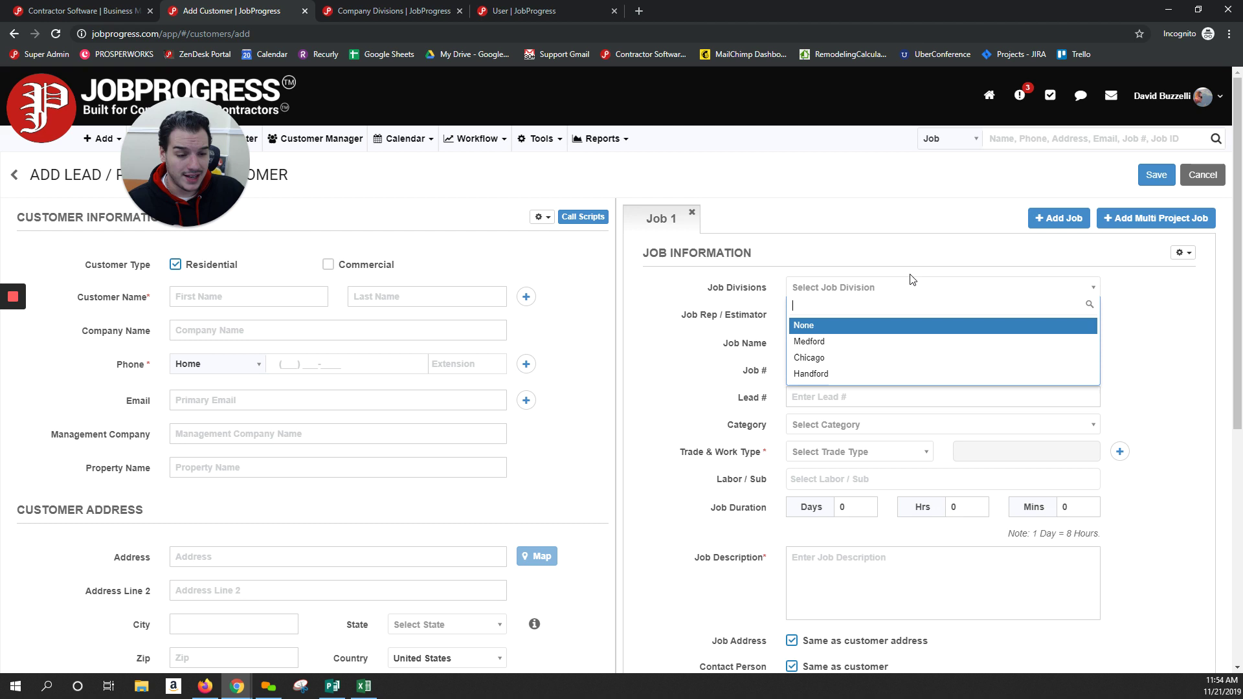
click(841, 358)
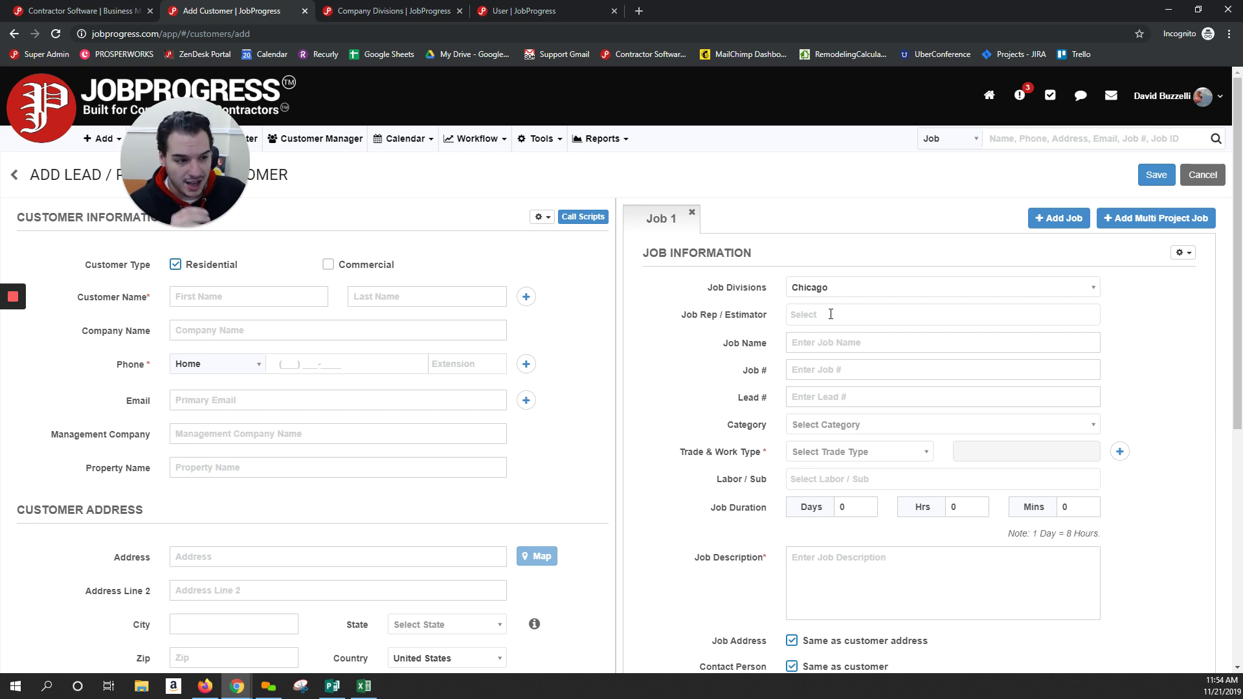
click(827, 288)
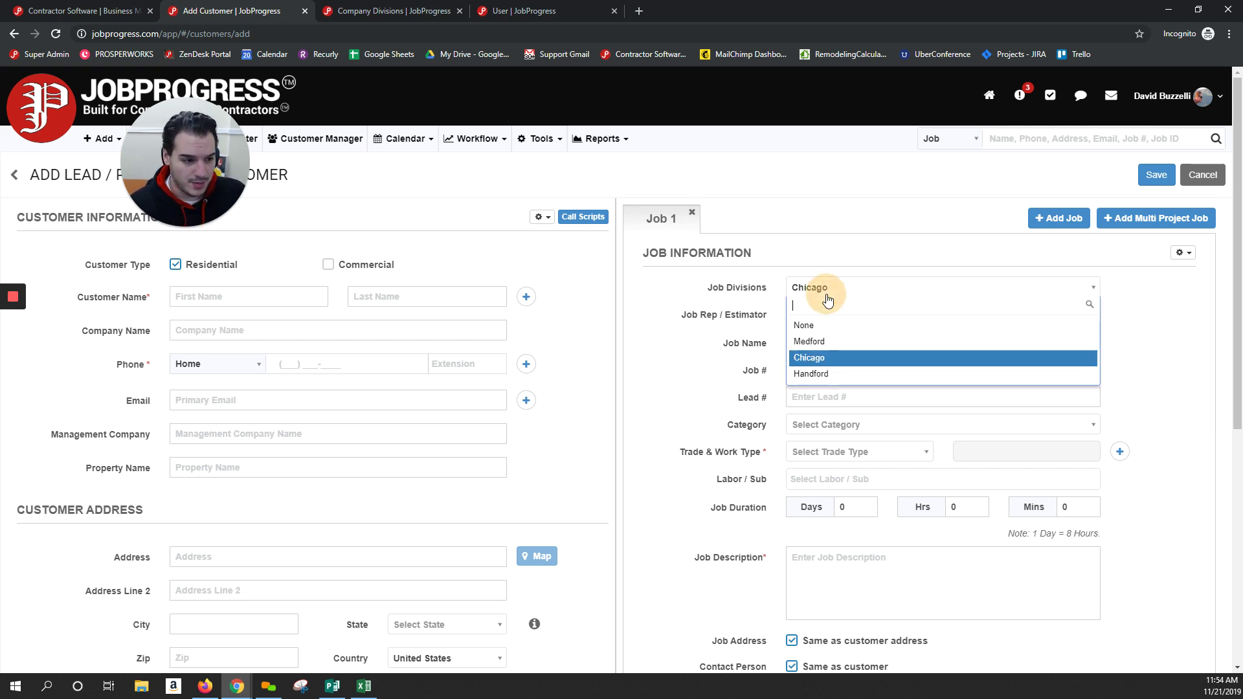
click(840, 359)
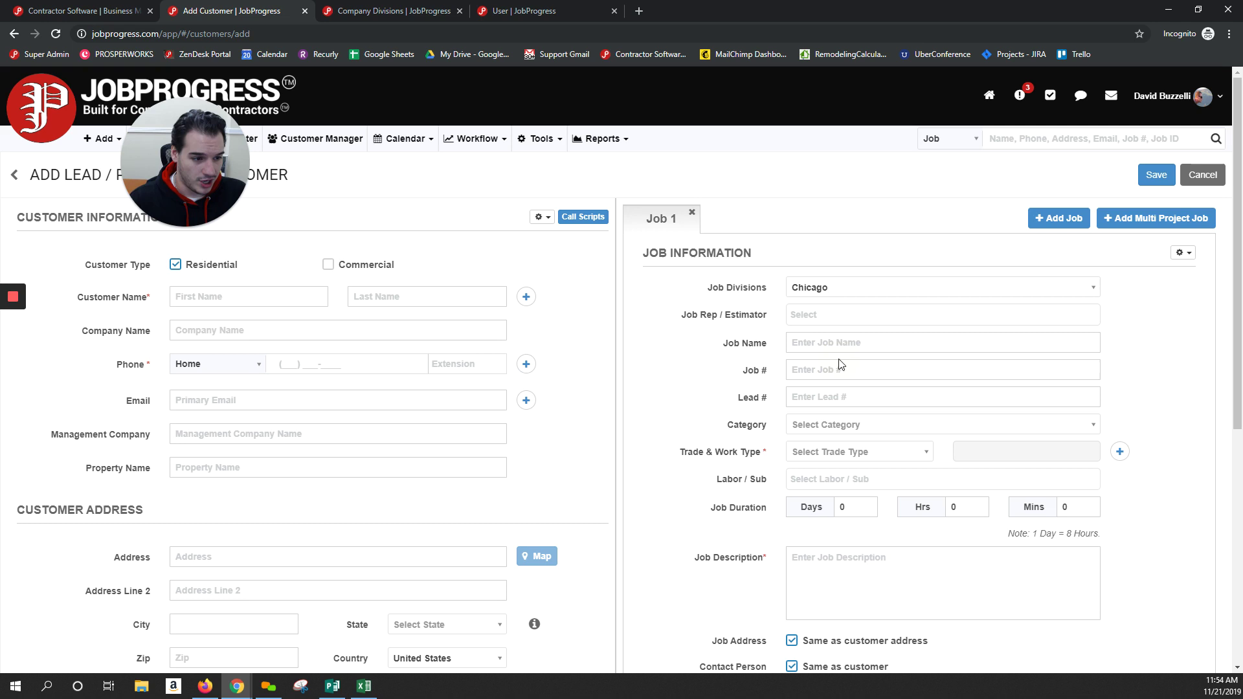
click(822, 315)
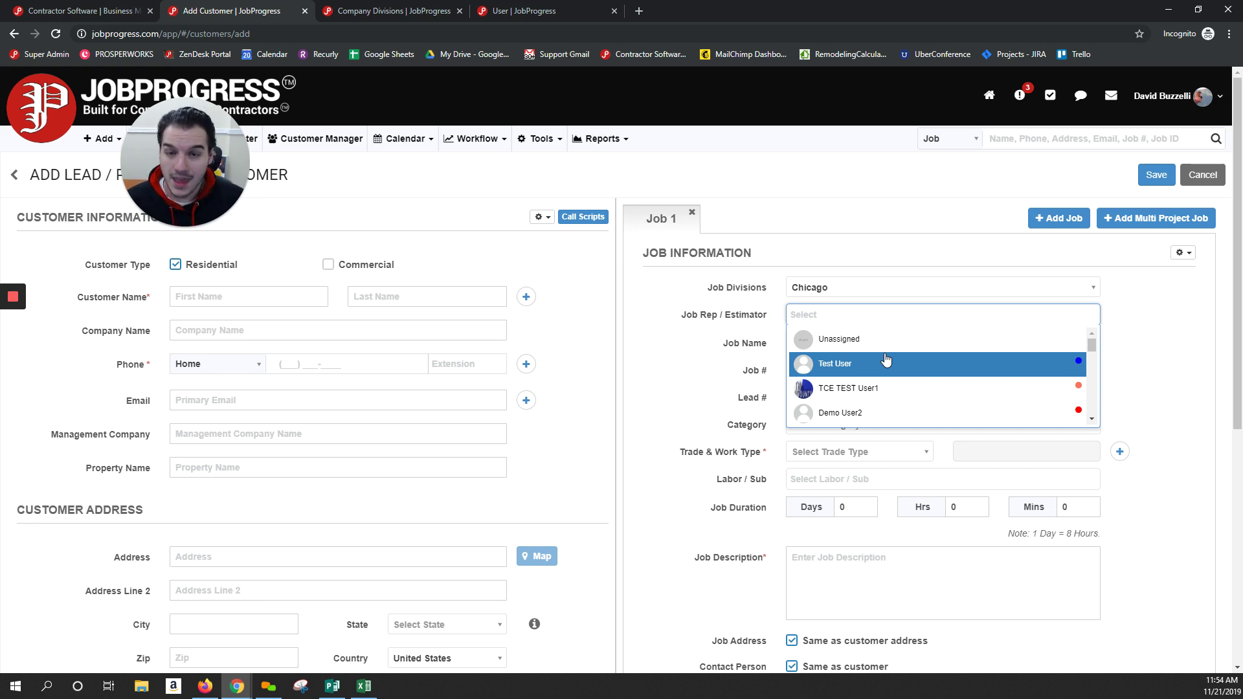
Open Company Divisions settings to see Chicago's West Chicago address and read the divisions notes
click(1204, 95)
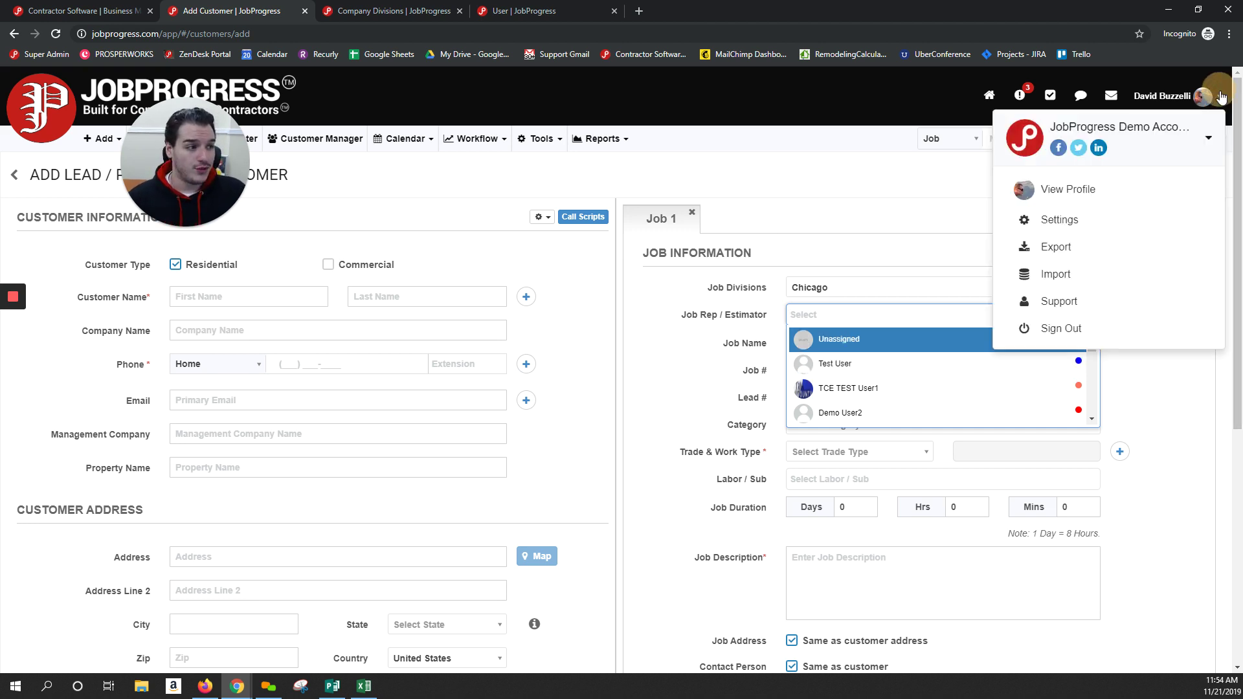
click(1082, 217)
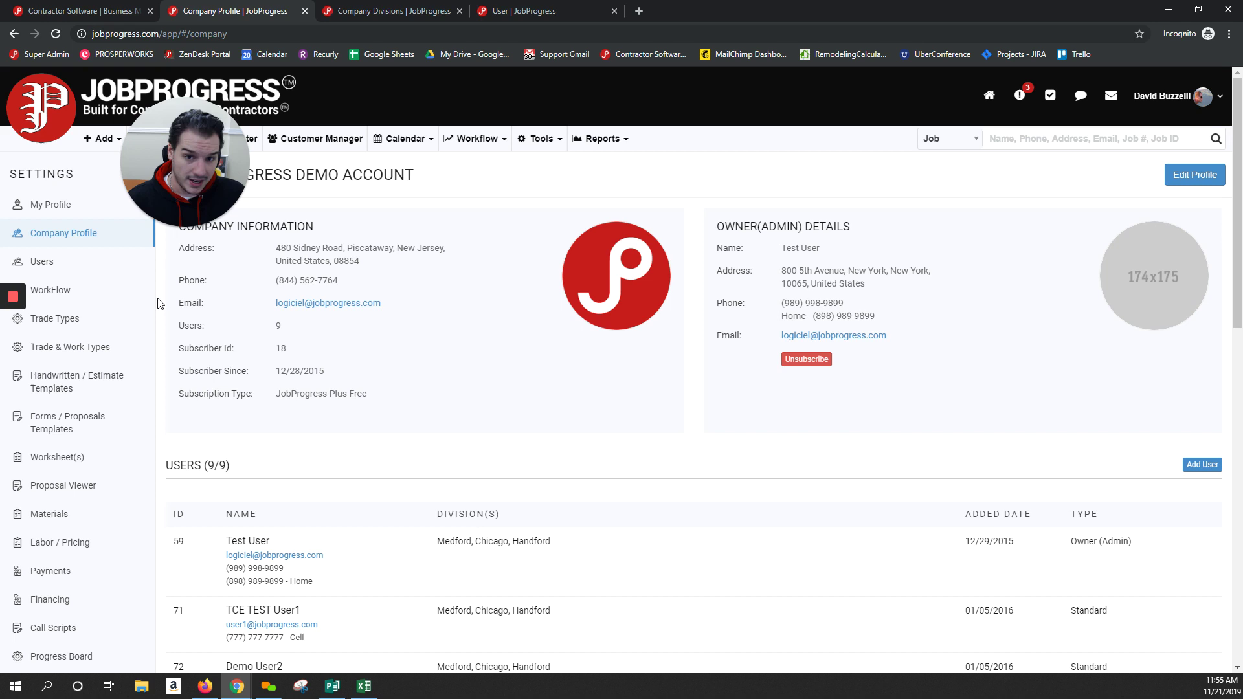
drag(153, 263, 157, 314)
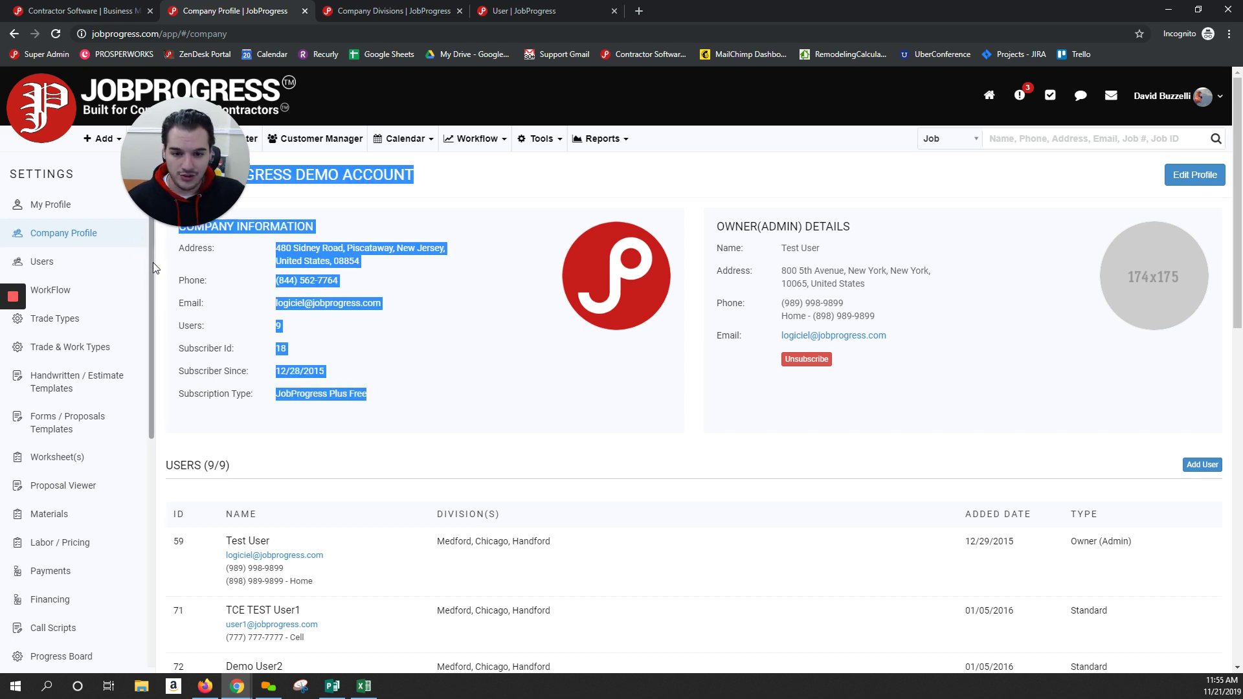
drag(151, 258, 153, 452)
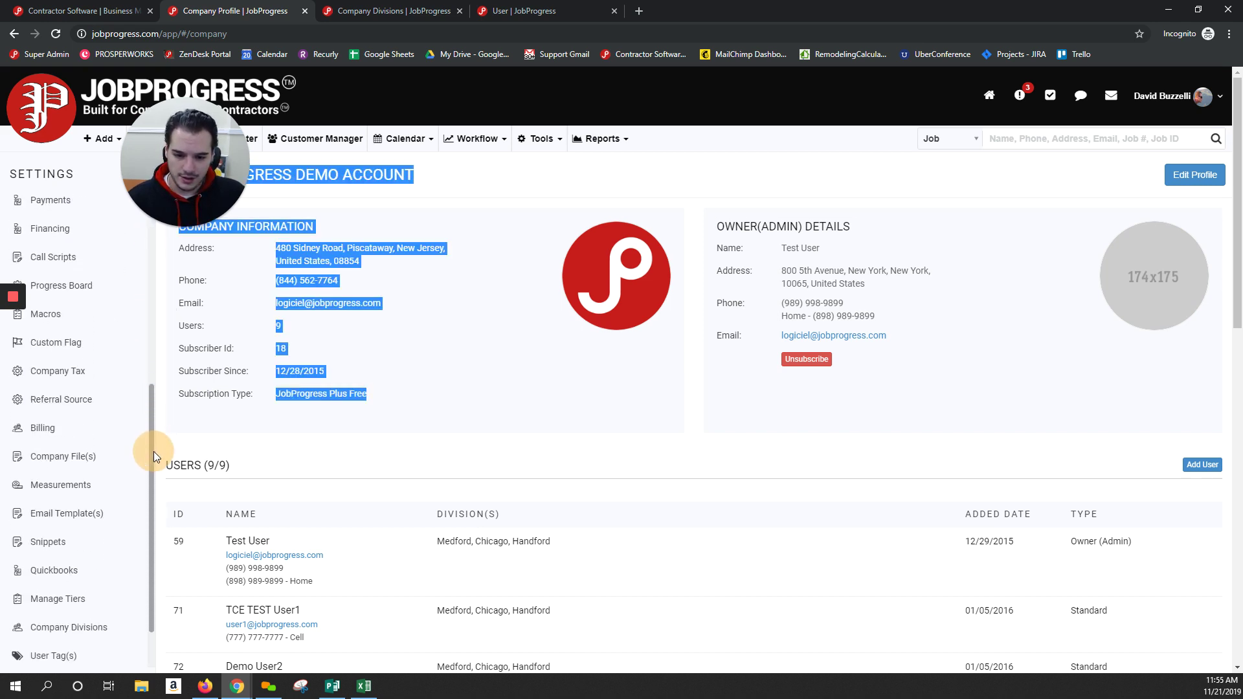
click(69, 634)
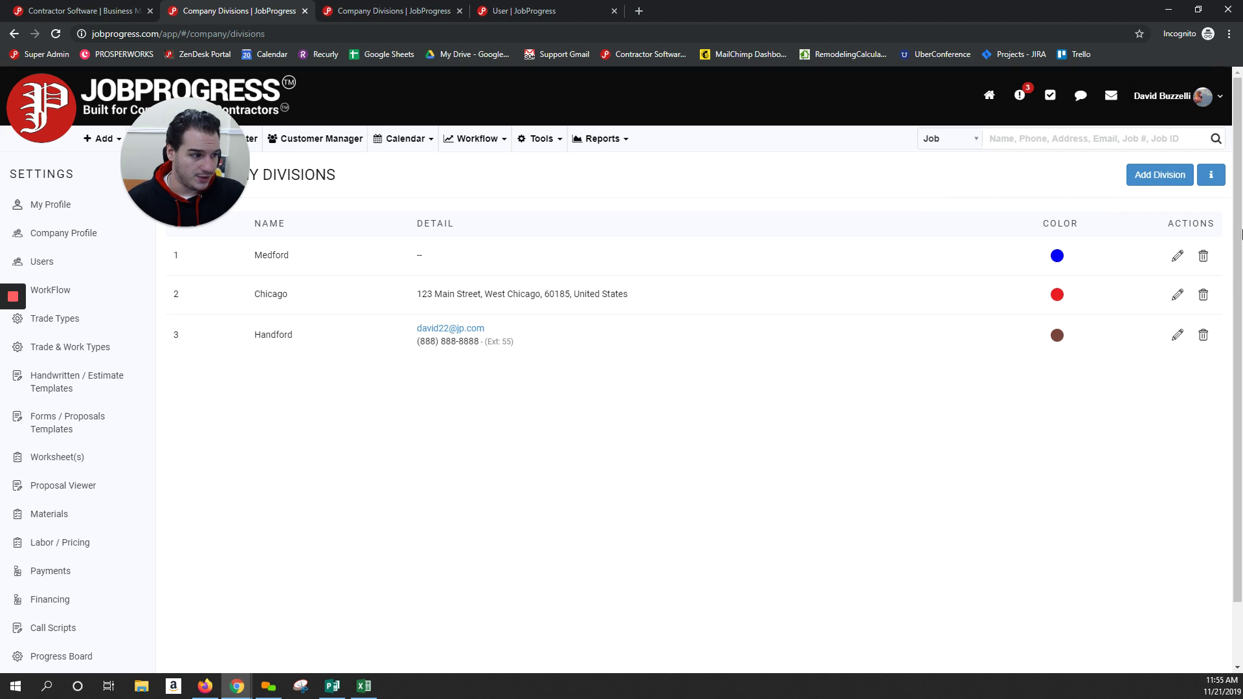
click(1216, 181)
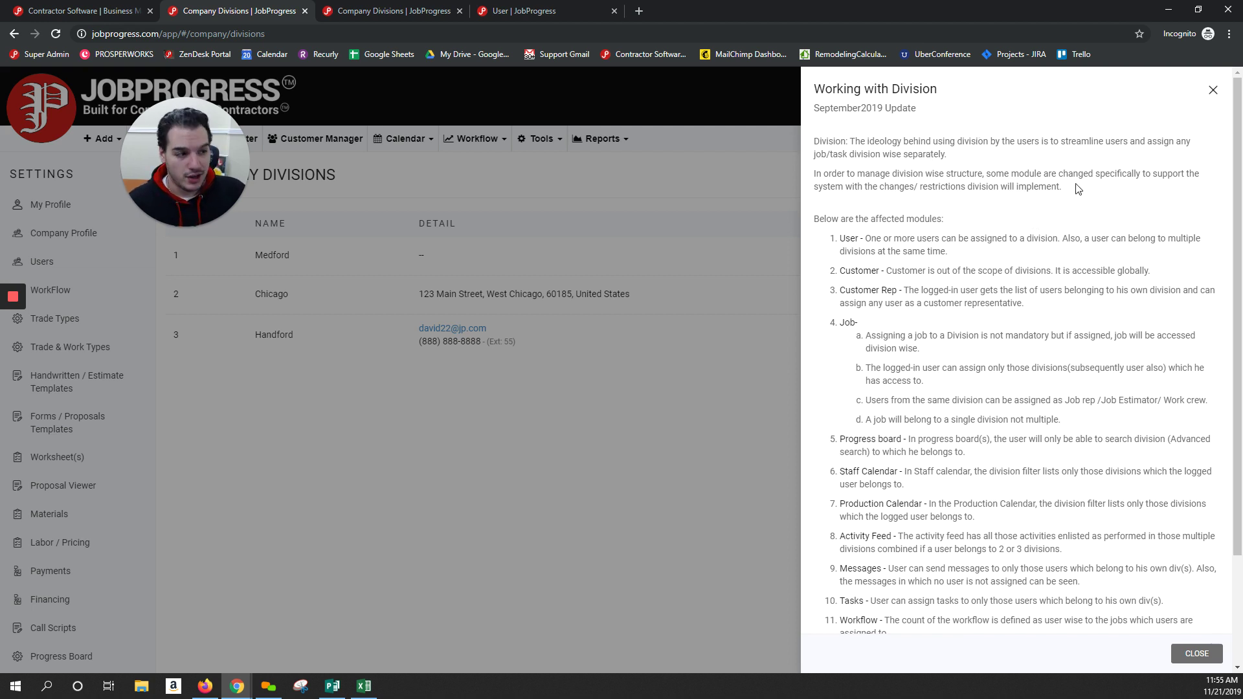
click(1211, 90)
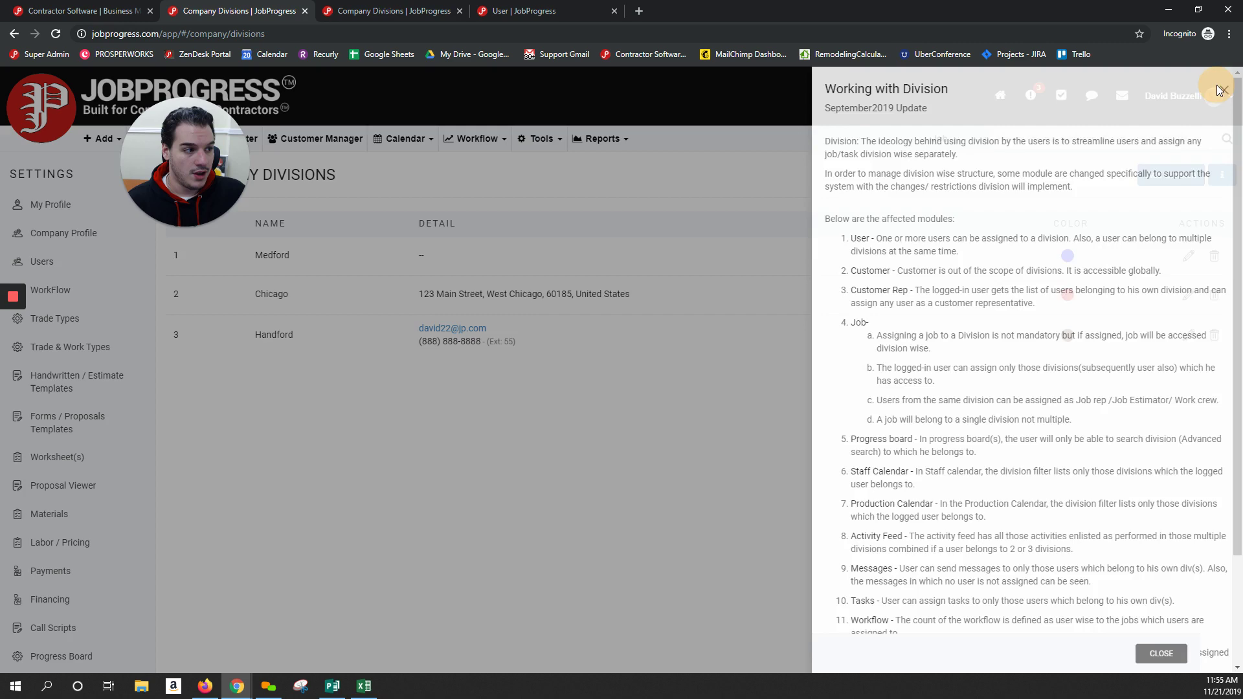
Change the latest roofing job's division to Chicago, then view its Job Financials
click(170, 133)
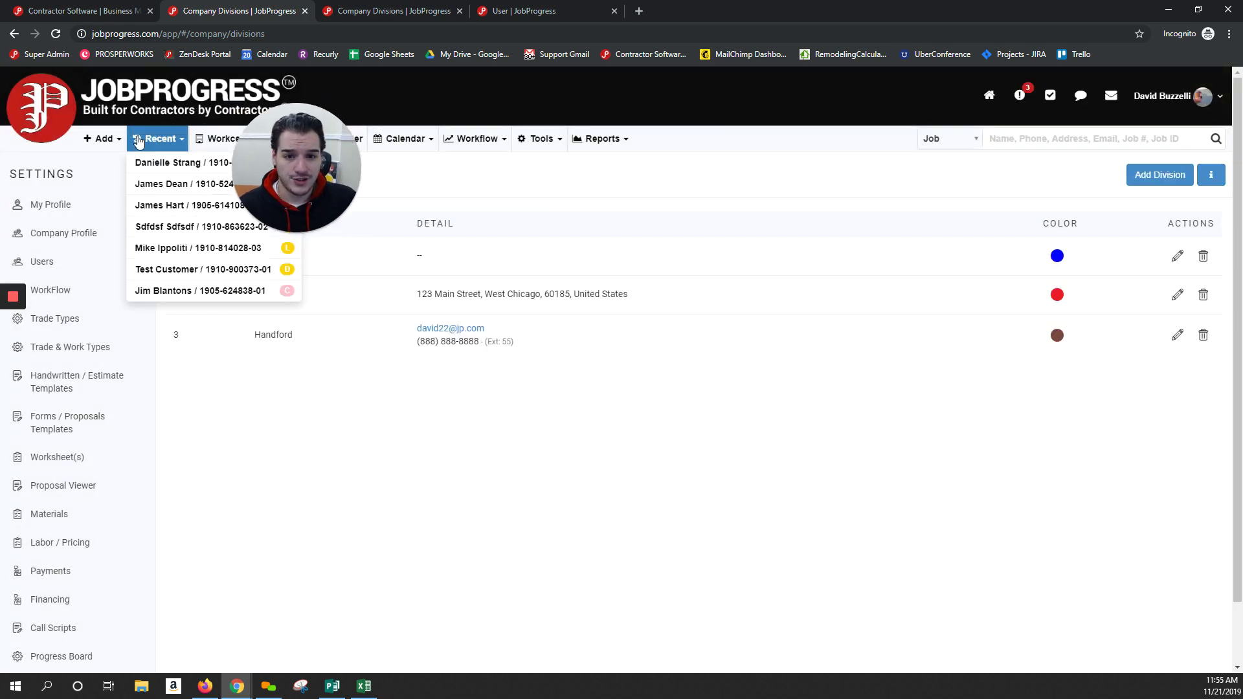
click(165, 164)
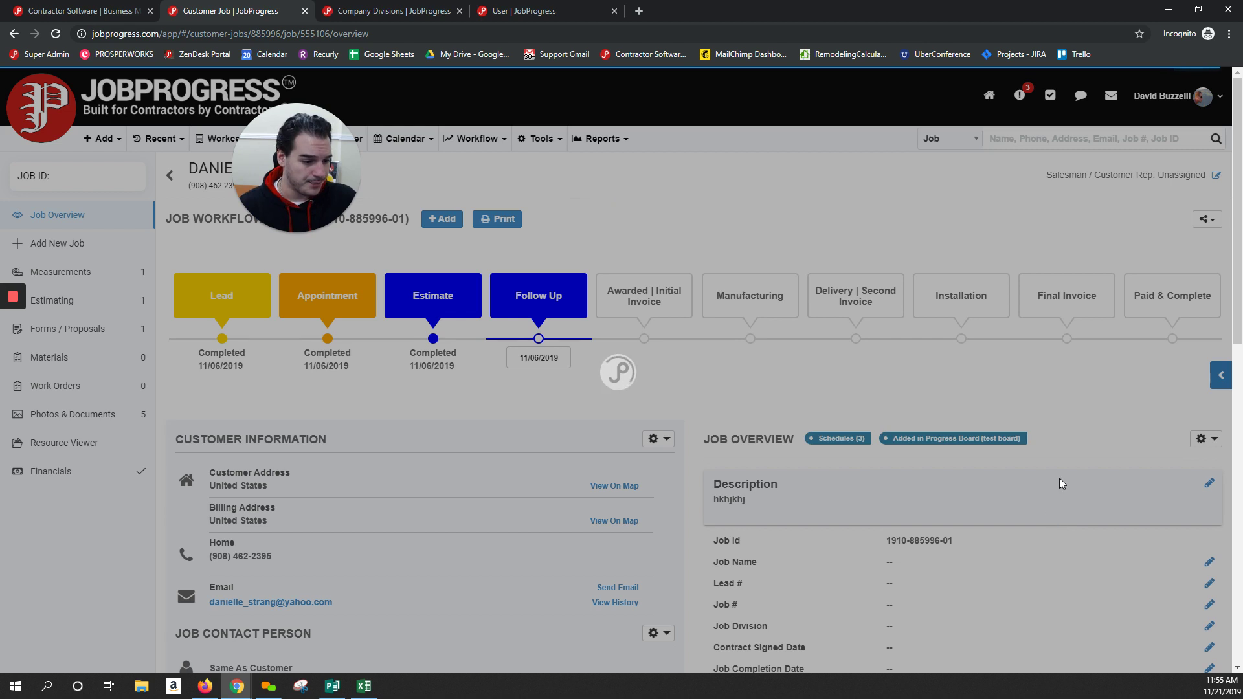
scroll(1059, 478, down, 4)
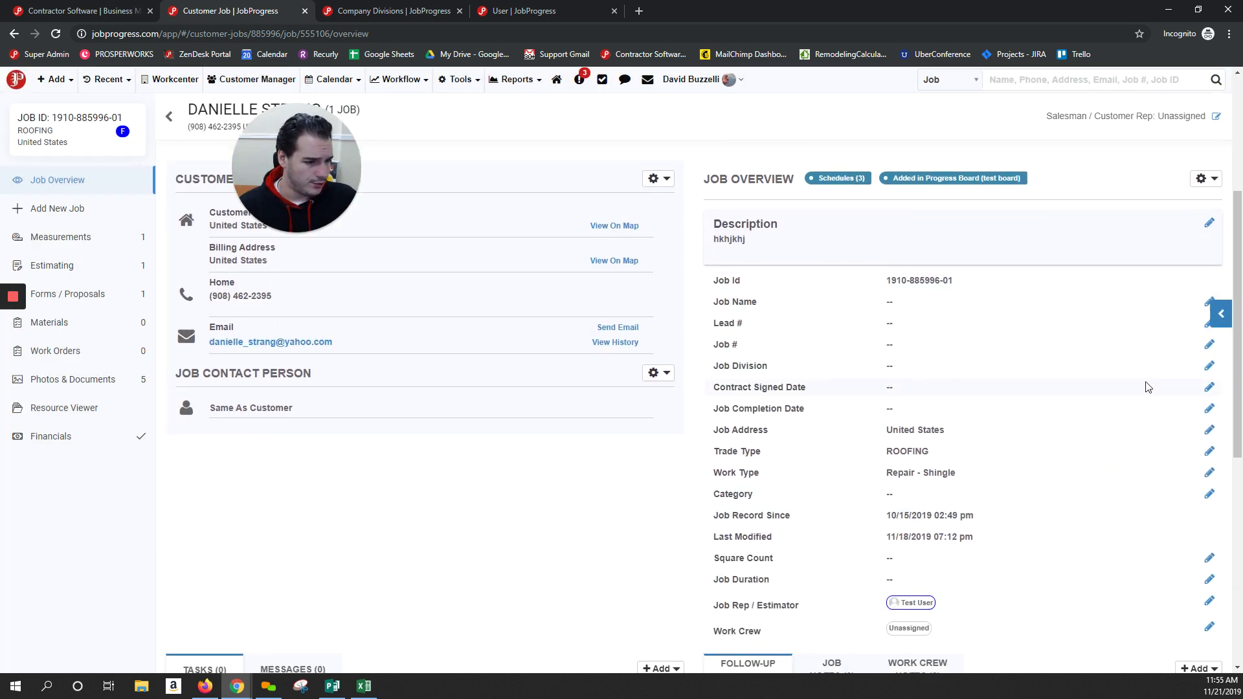
click(1206, 368)
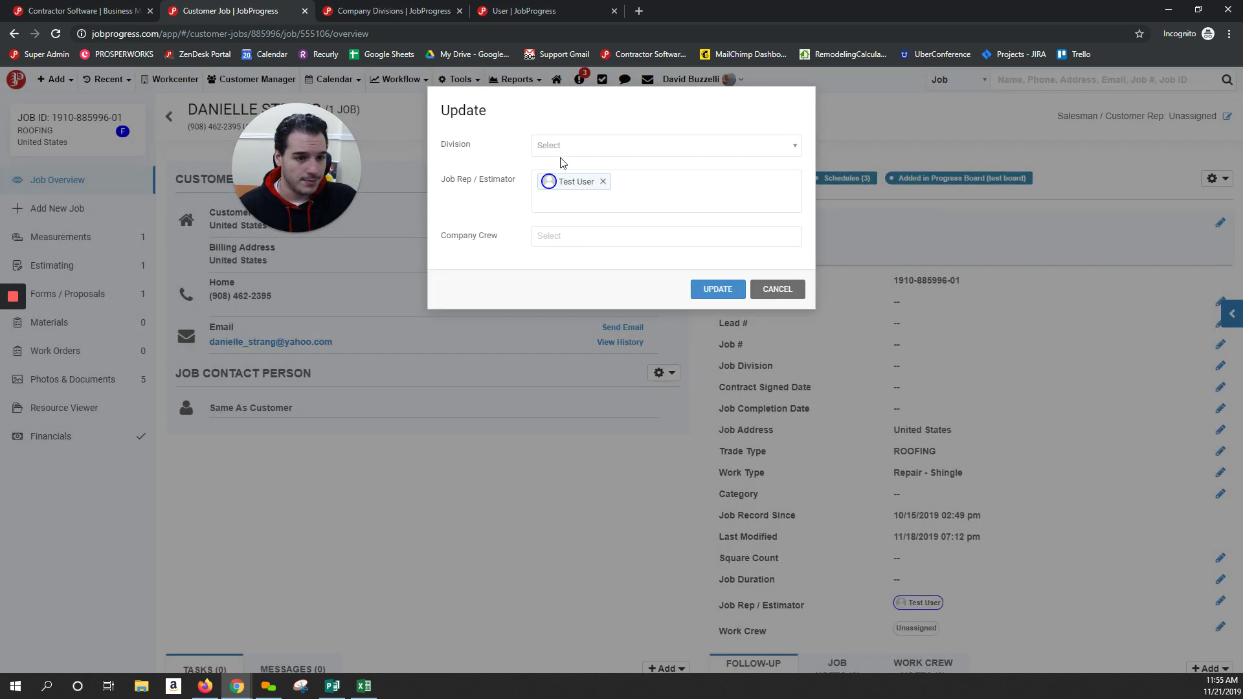
click(611, 146)
click(563, 222)
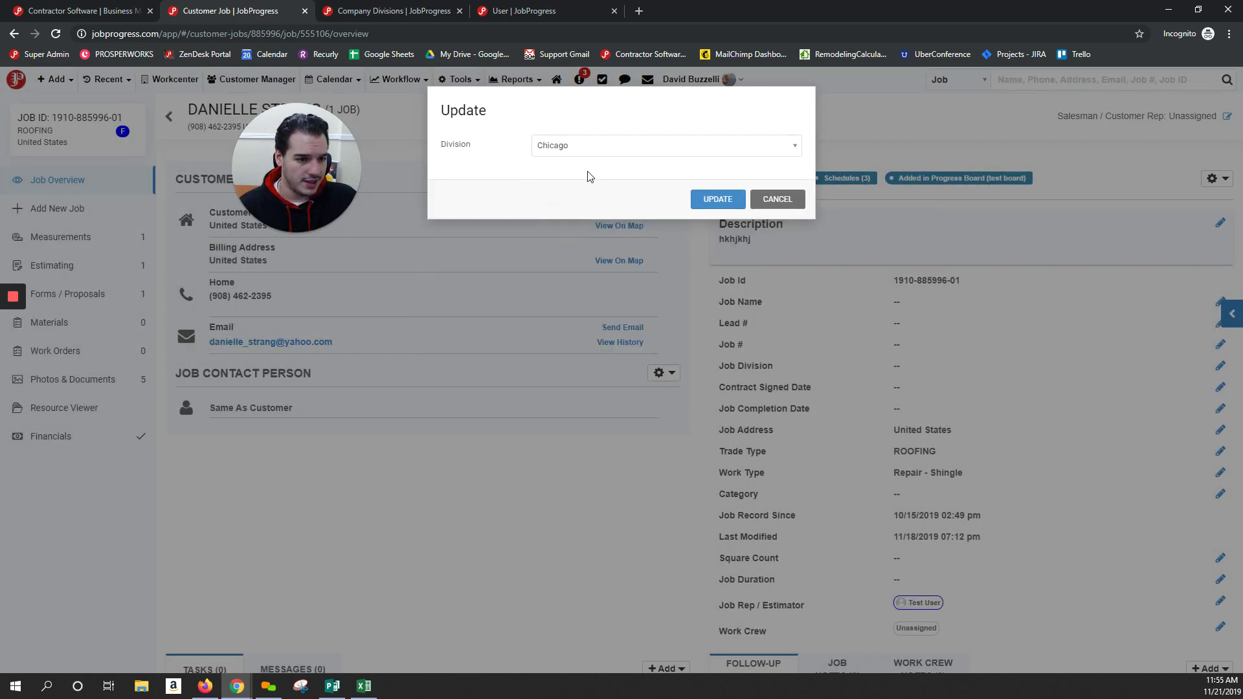
click(719, 291)
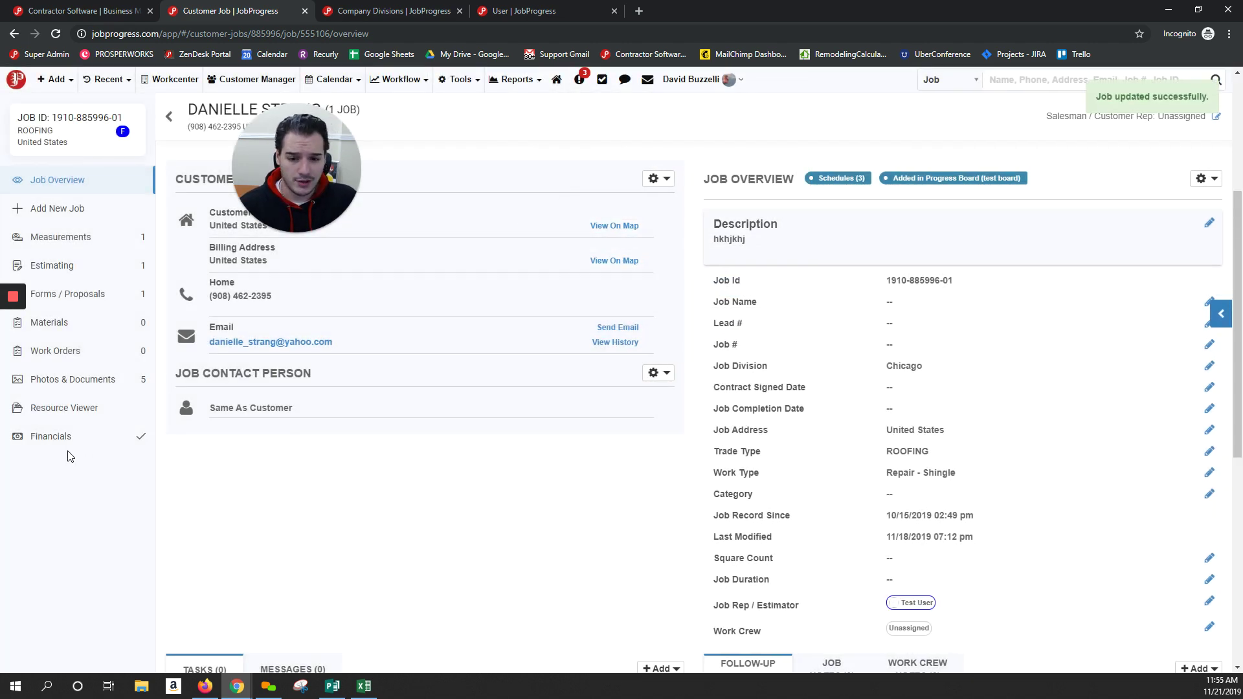
click(68, 437)
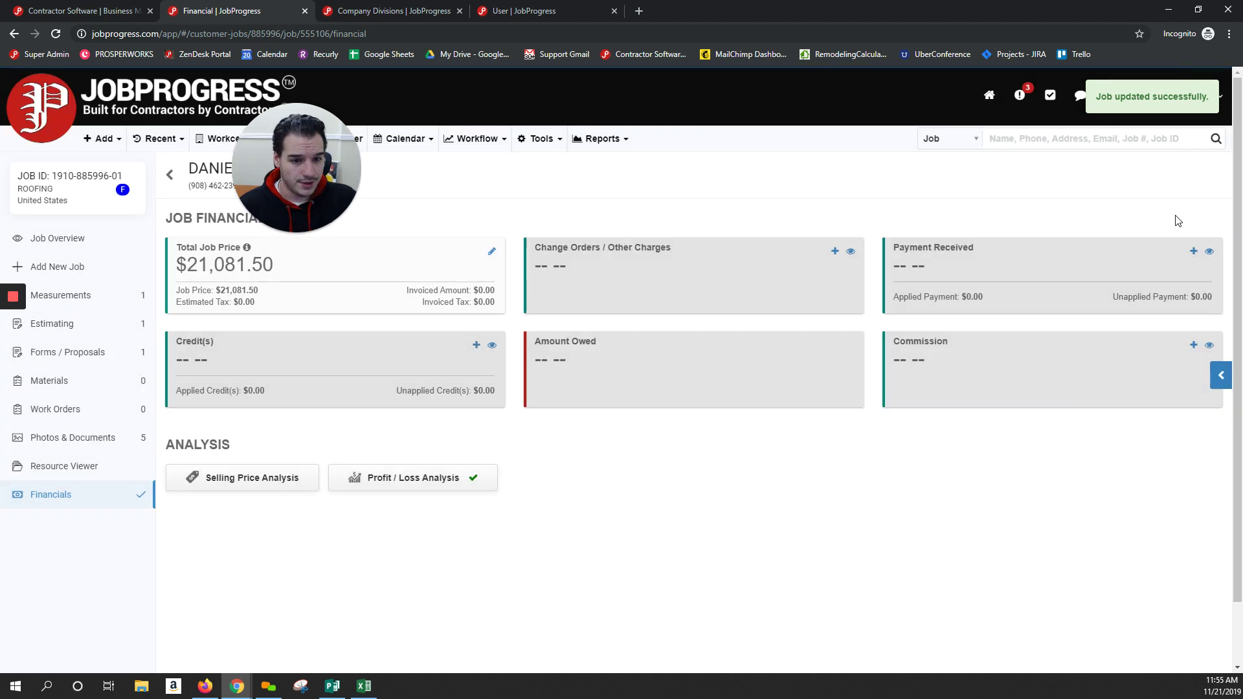
Advance the job to Installation and start an invoice showing the West Chicago payable-to address
click(81, 238)
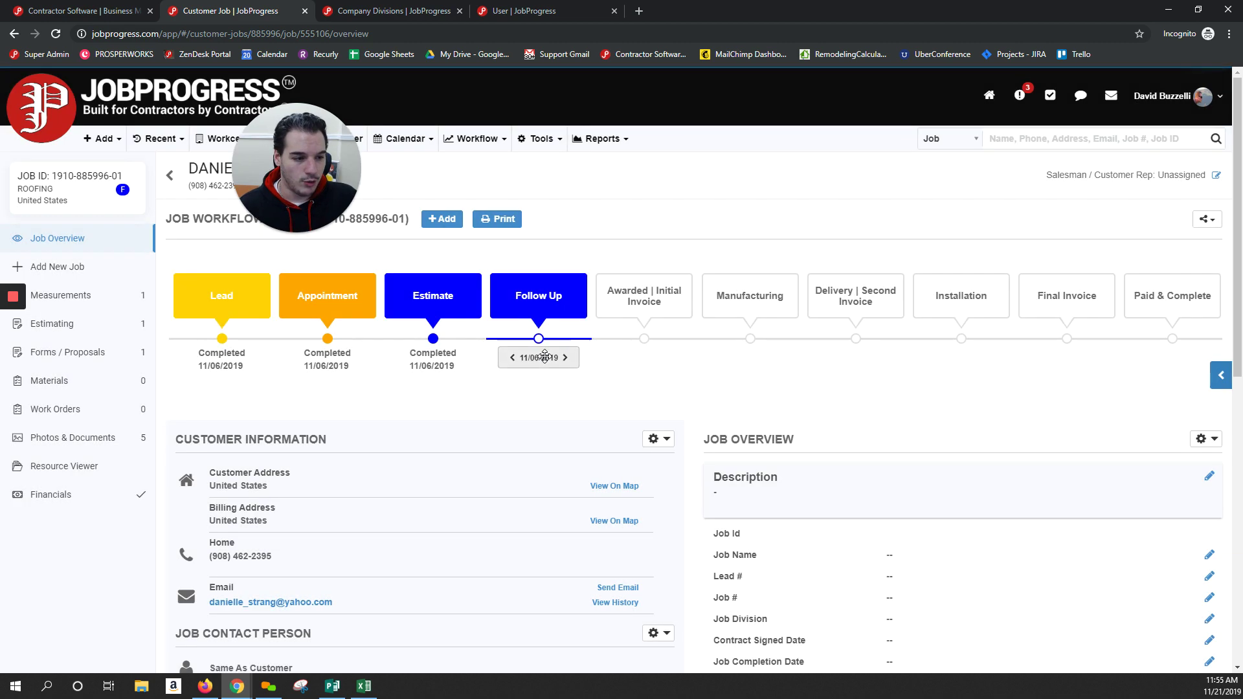
drag(541, 330, 955, 325)
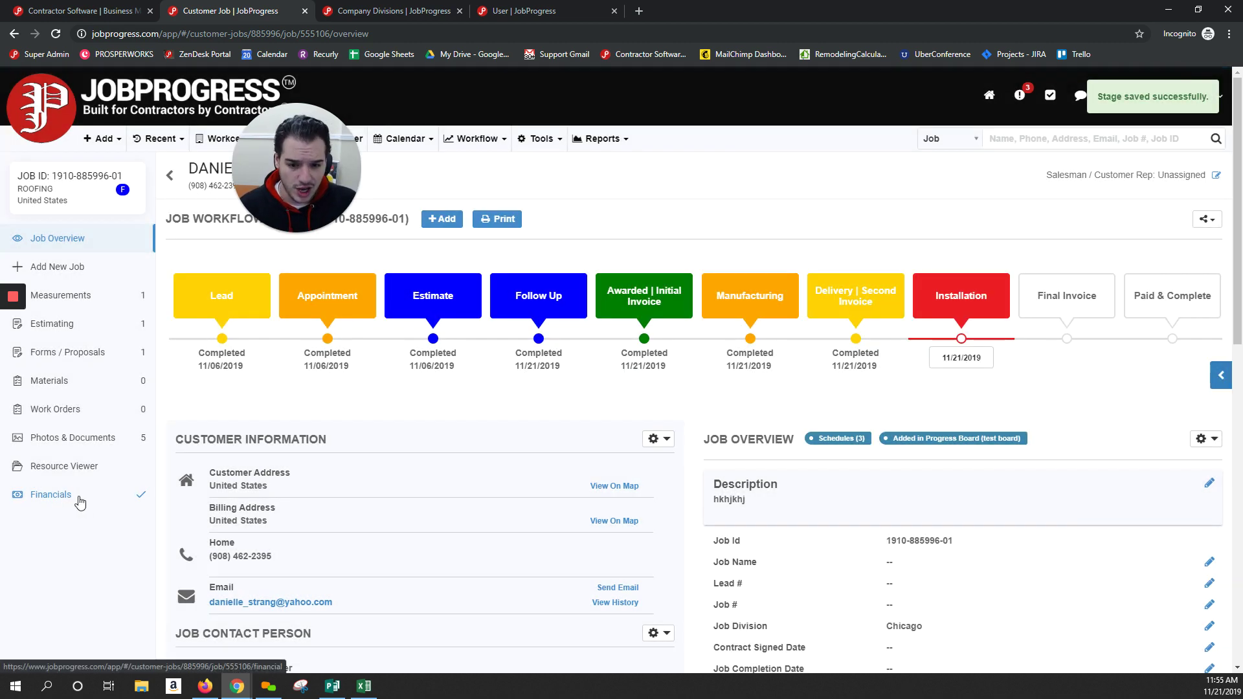
click(76, 497)
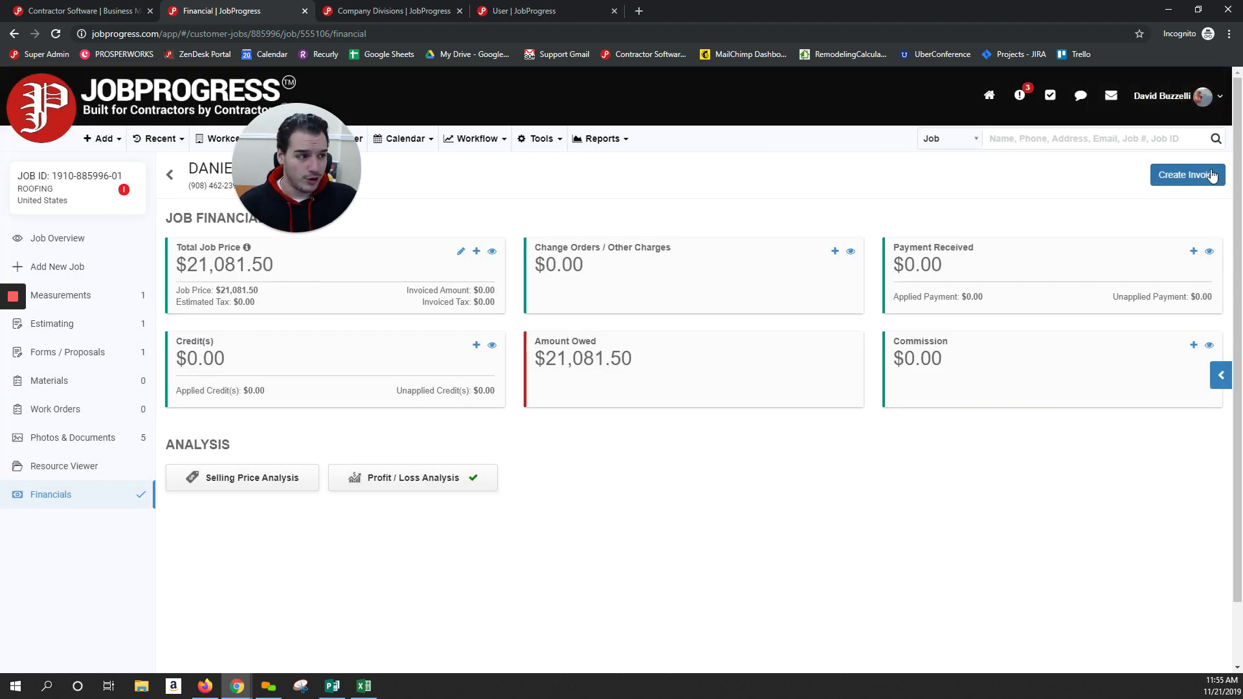
click(1190, 174)
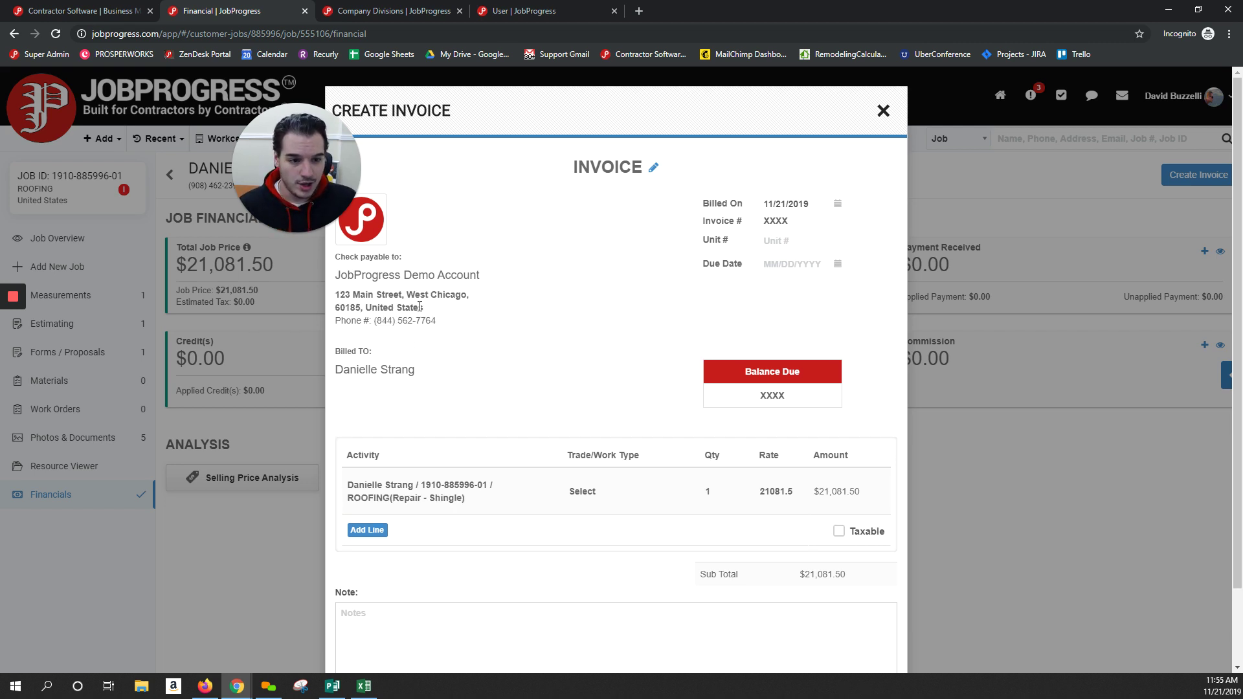
drag(424, 310, 492, 327)
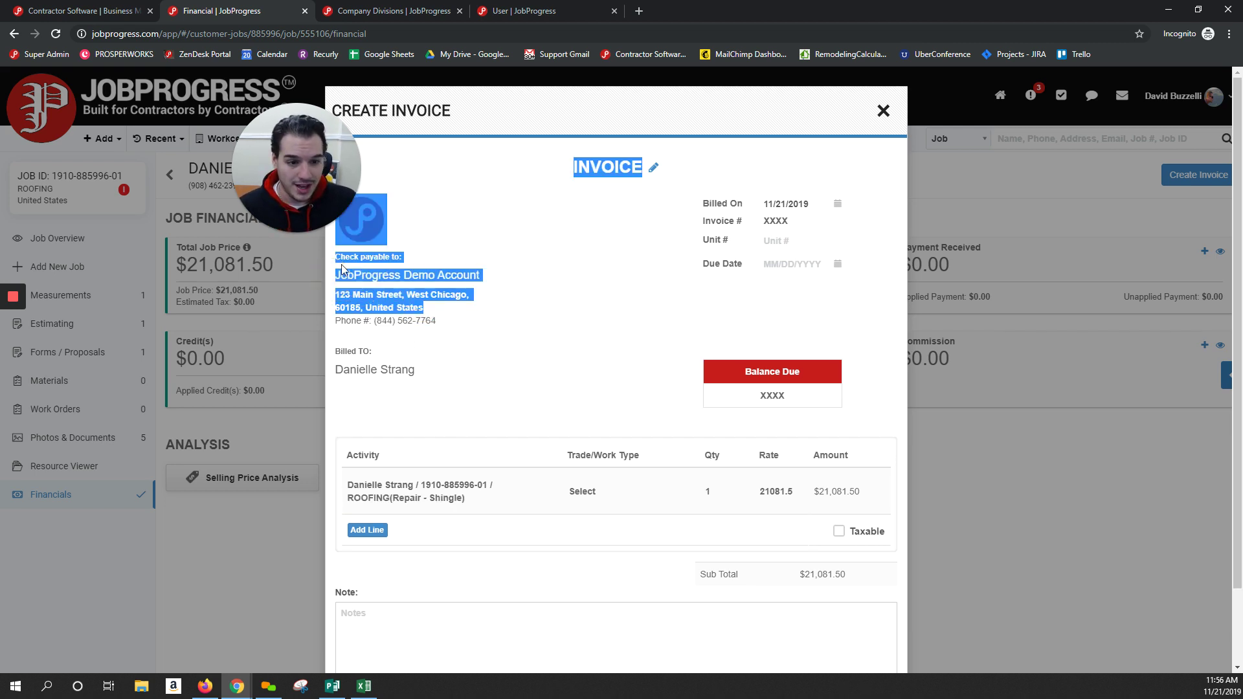
click(477, 301)
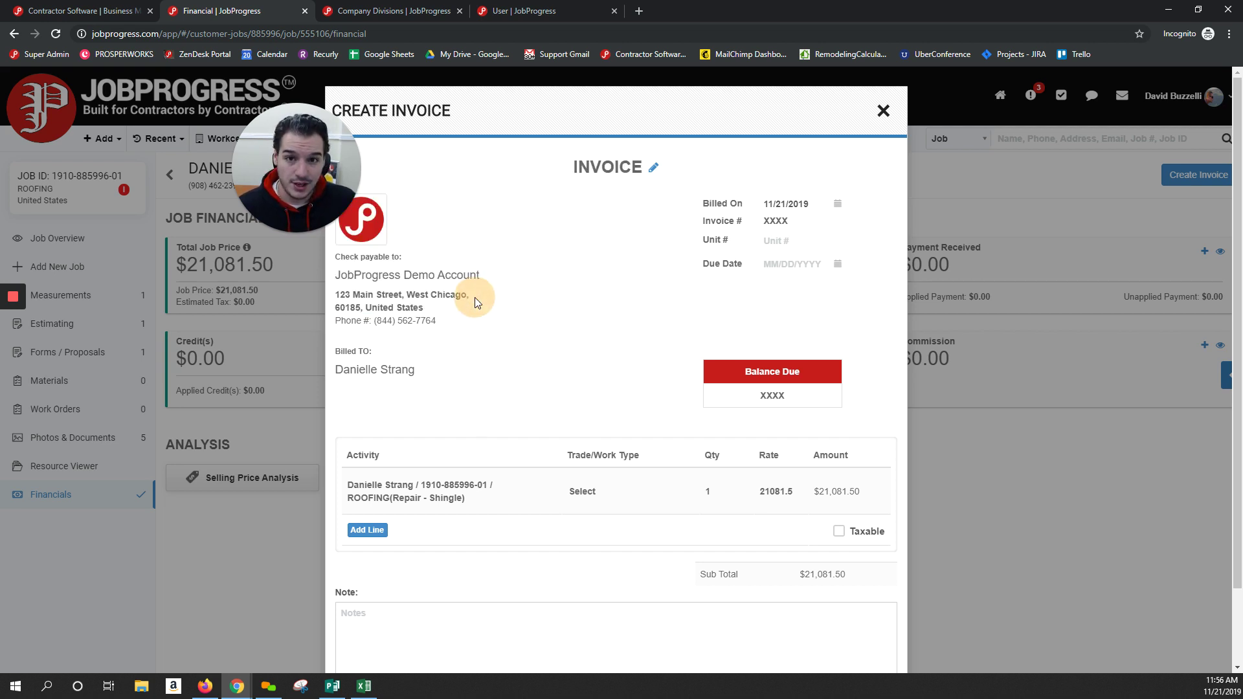
Discard the unsaved Create Invoice draft and go to the Workcenter dashboard
click(883, 111)
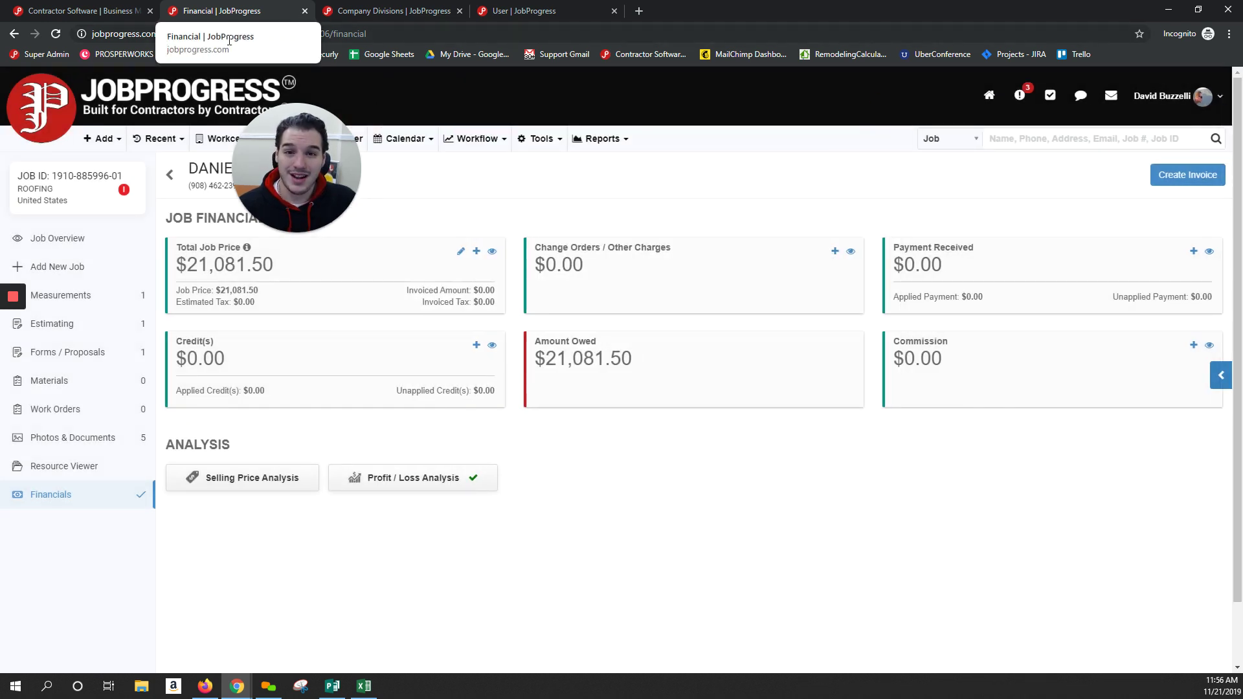
click(37, 111)
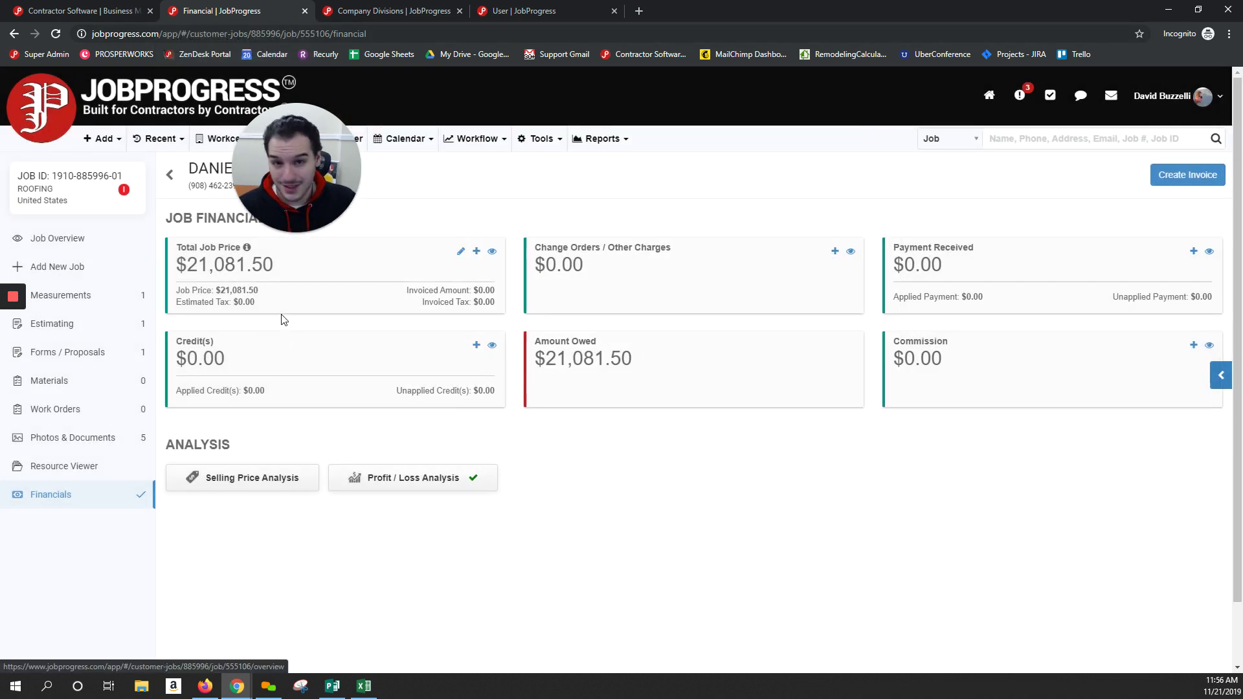